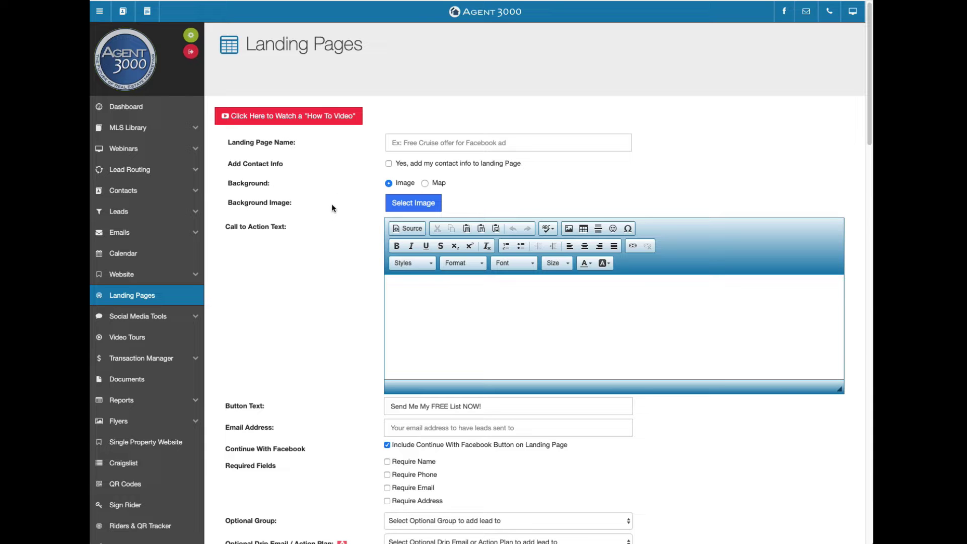
# Scroll down to the saved landing pages table showing the Miami Homes page.
pyautogui.scroll(-14, 331, 210)
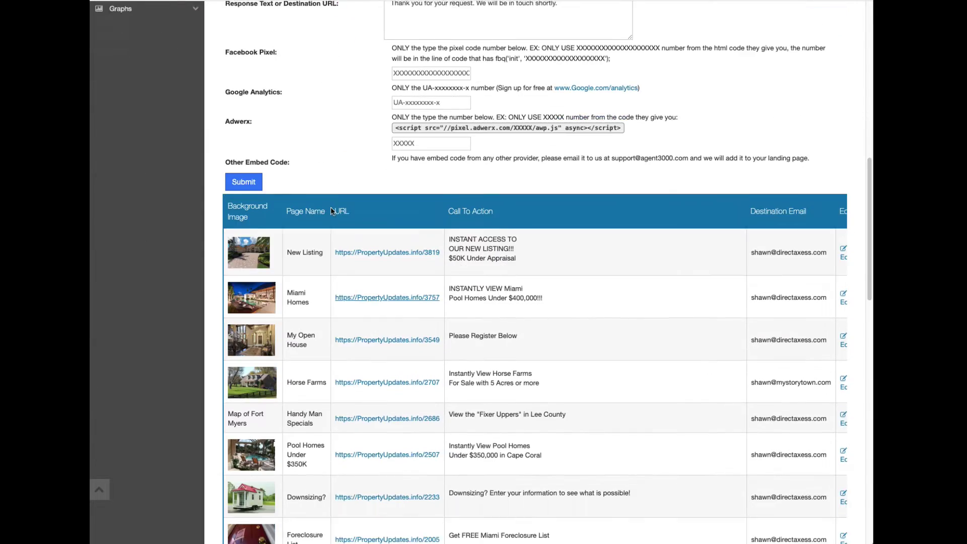
# Paste the Miami Homes propertyupdates.info/3757 link into a new Agent 3000 Test Page post.
pyautogui.click(398, 242)
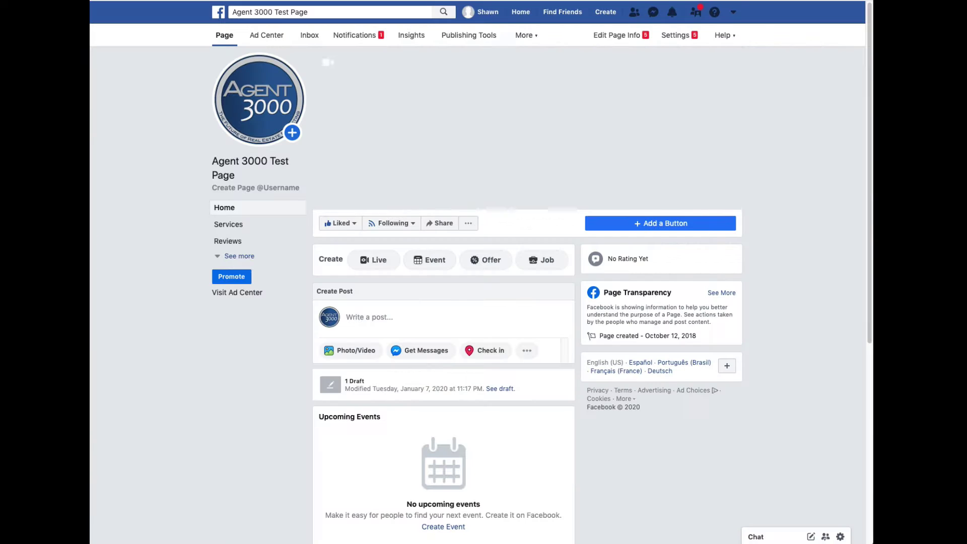
pyautogui.click(397, 321)
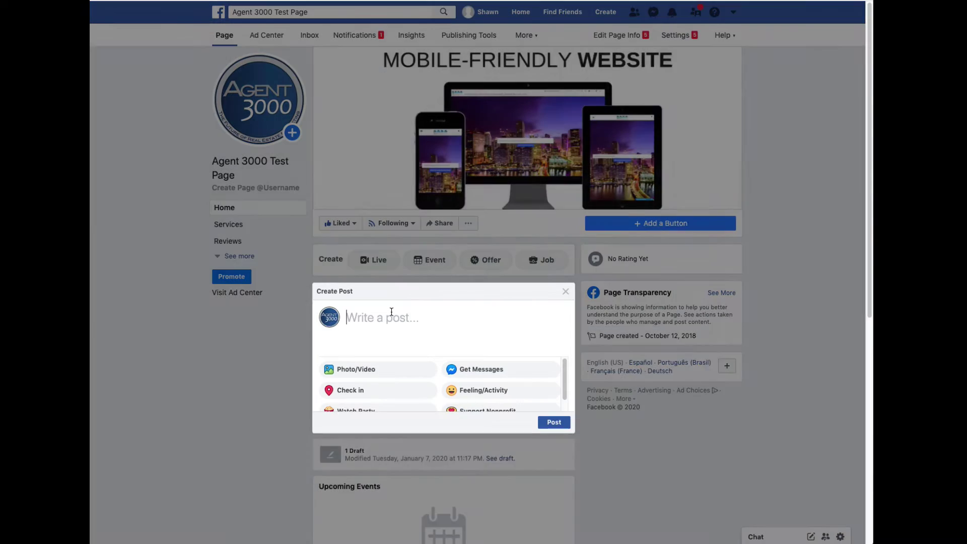
pyautogui.write('https://propertyupdates.info/3757')
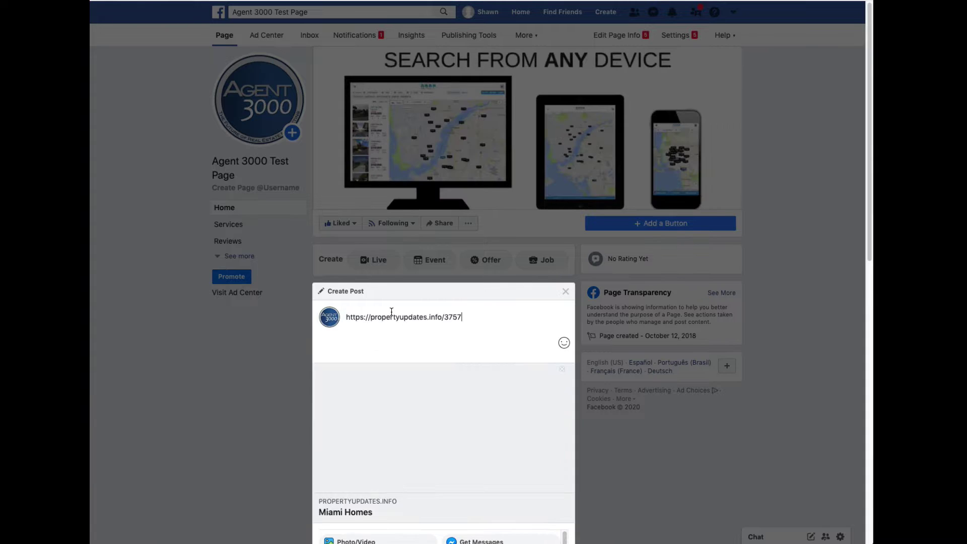
pyautogui.scroll(-4, 399, 323)
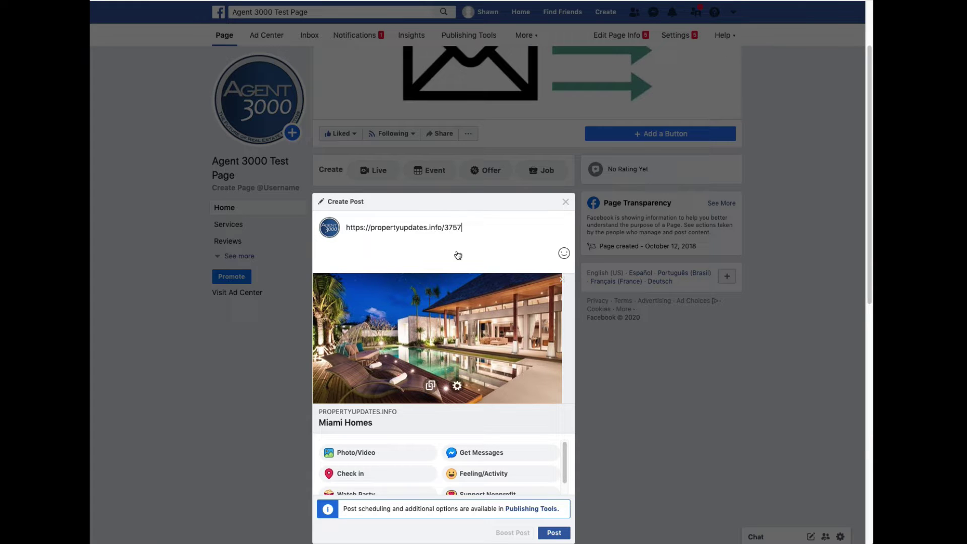
# Delete the pasted link text from the post, keeping the Miami Homes preview card.
pyautogui.doubleClick(463, 228)
pyautogui.moveTo(437, 225); pyautogui.dragTo(347, 227)
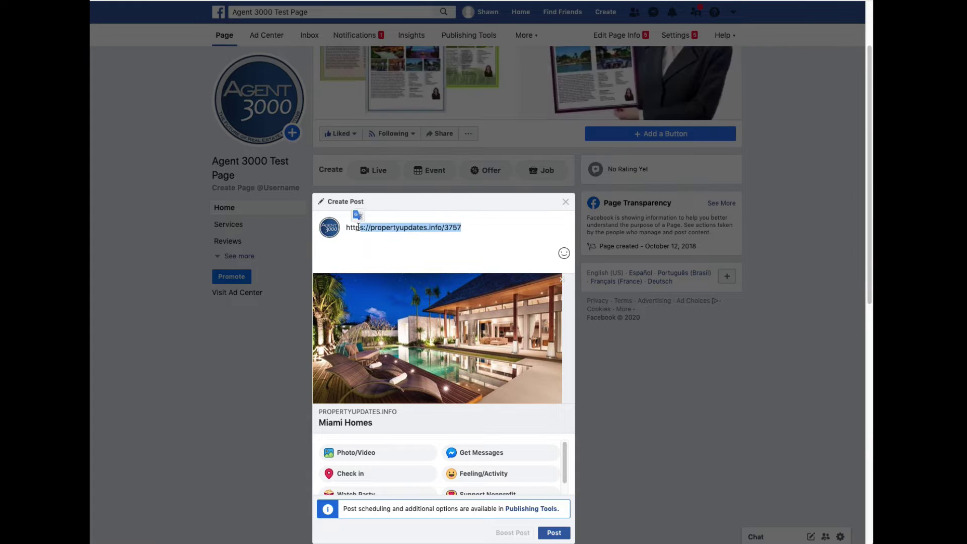
pyautogui.write('h')
pyautogui.press('BackSpace')
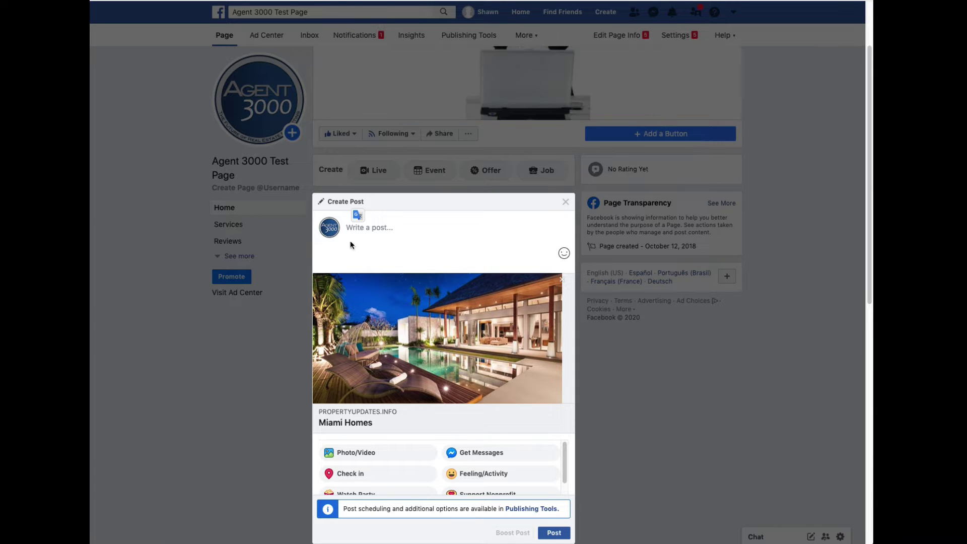
# Publish the post with caption 'Click the Image below to Instantly View Miami Pool Homes UNDER $400K'.
pyautogui.write('Click the Image below to Instantly View Miami Pool Homes UNDER $400K')
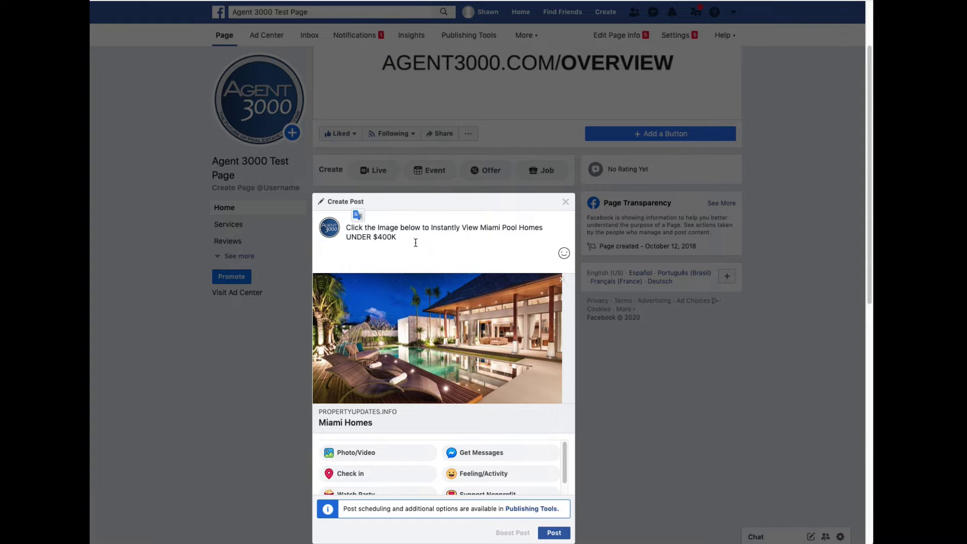
pyautogui.scroll(-3, 415, 243)
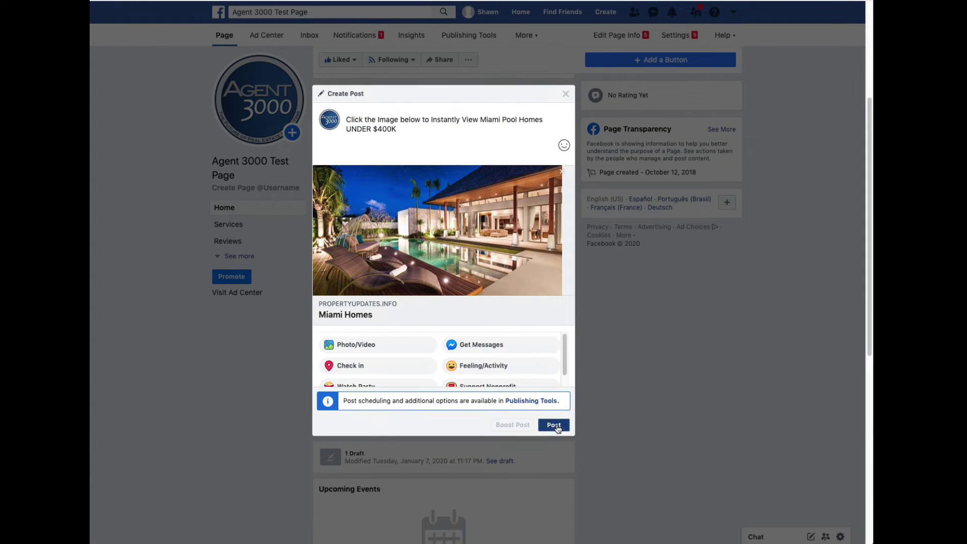
pyautogui.click(555, 426)
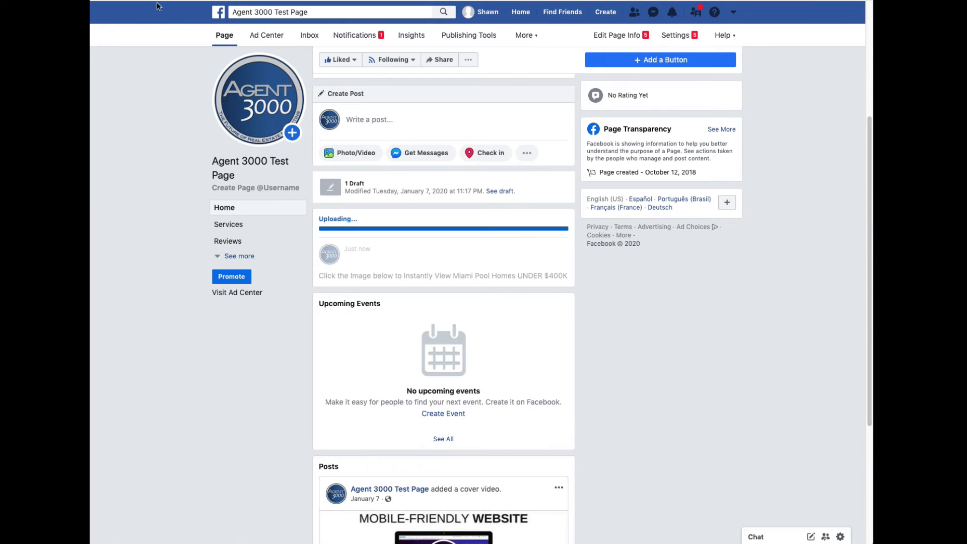
# Reload the Facebook page and scroll to the new Miami Homes post in Posts.
pyautogui.press('super+r')
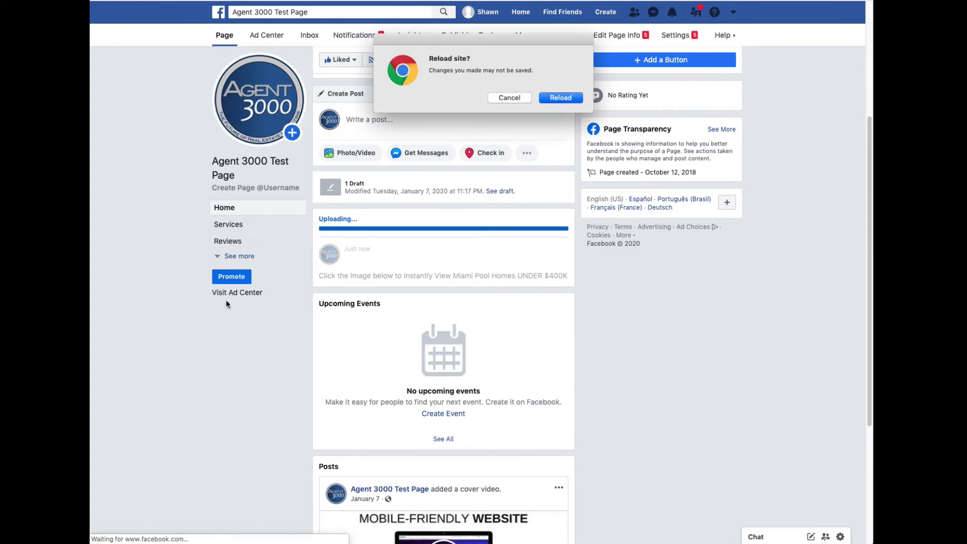
pyautogui.click(555, 99)
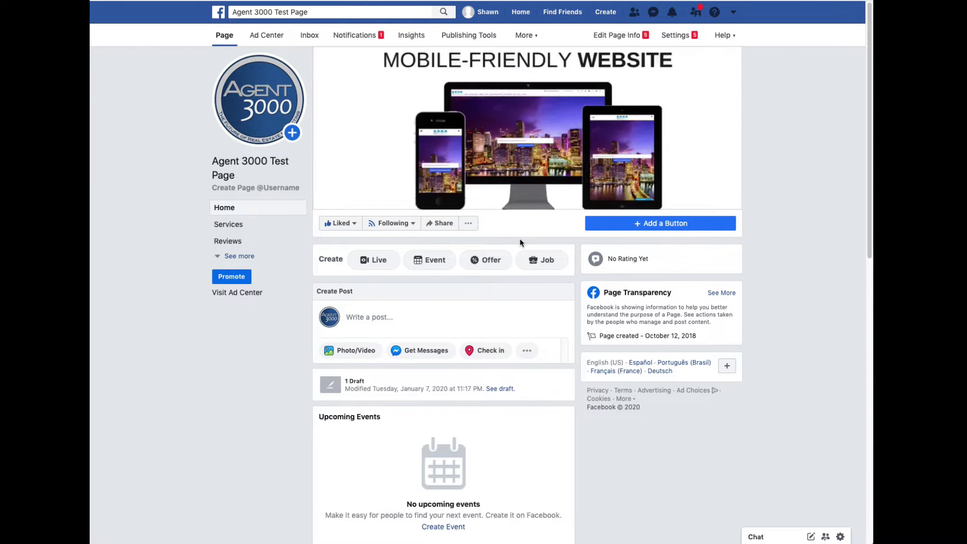
pyautogui.scroll(-3, 520, 243)
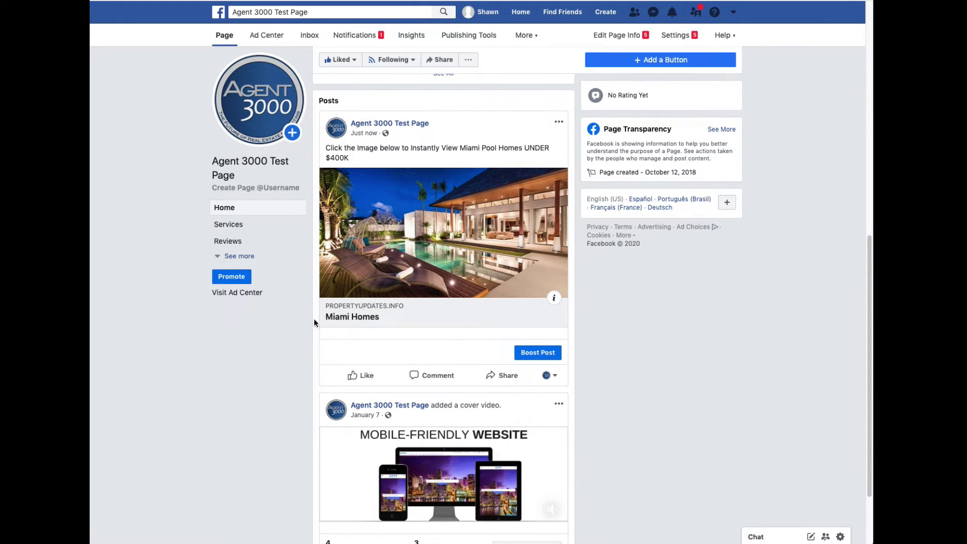
# Confirm the Miami Homes post's image opens the Miami pool homes landing page.
pyautogui.click(389, 251)
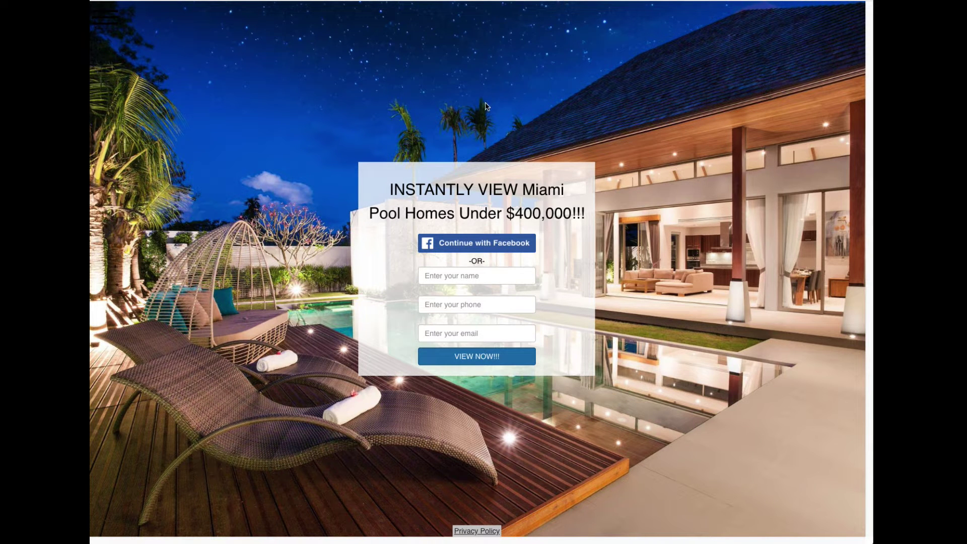
pyautogui.hotkey('alt', 'Left')
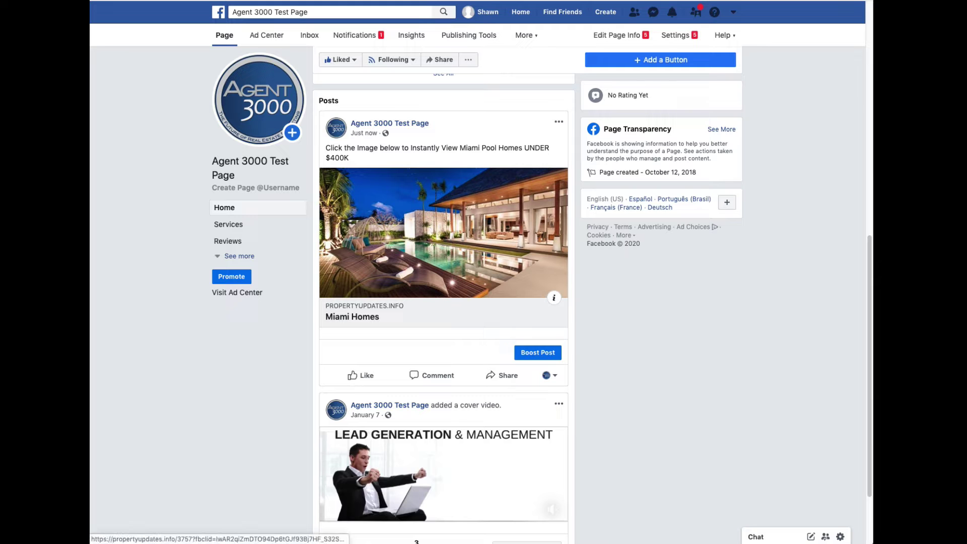
pyautogui.click(413, 186)
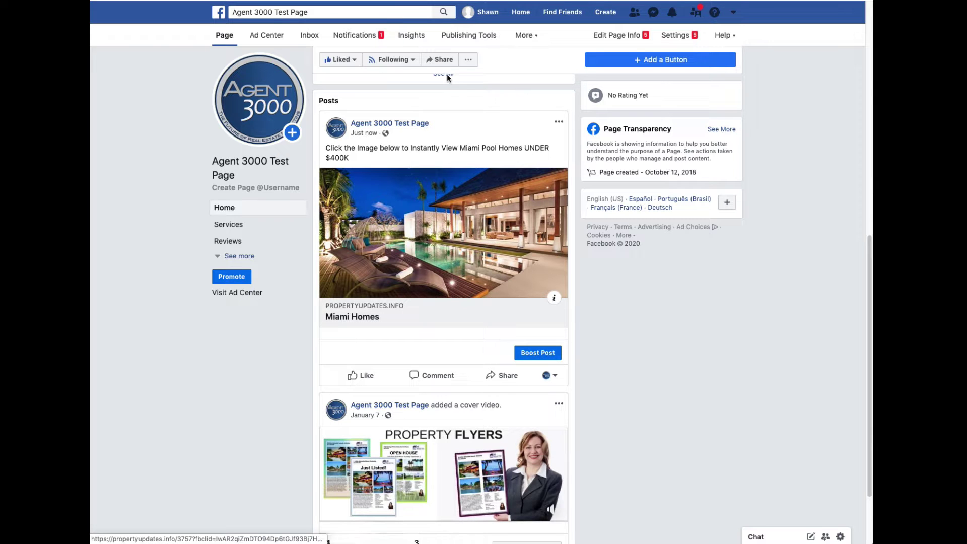
pyautogui.click(429, 205)
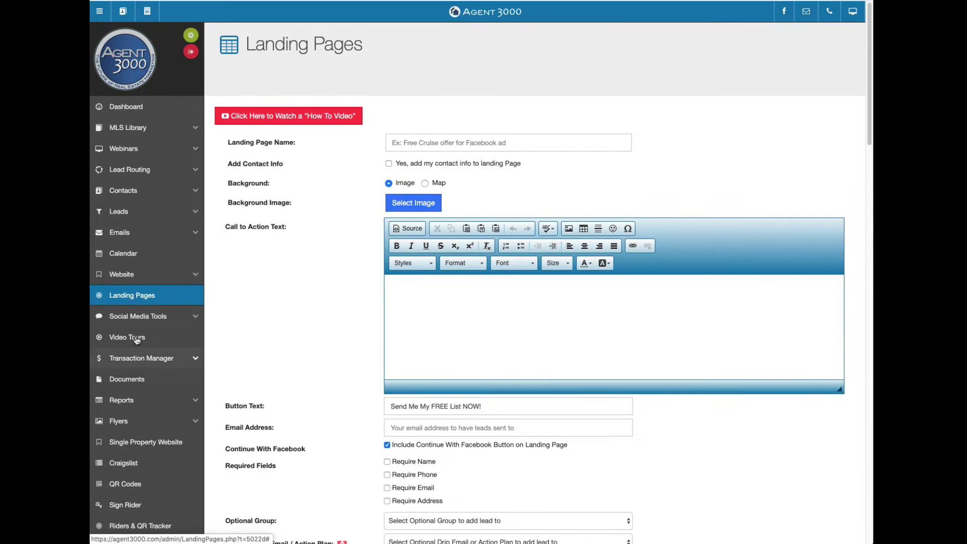
# Capture a screenshot of propertyupdates.info/3757 with the Website Screen Shot Sharer.
pyautogui.click(143, 317)
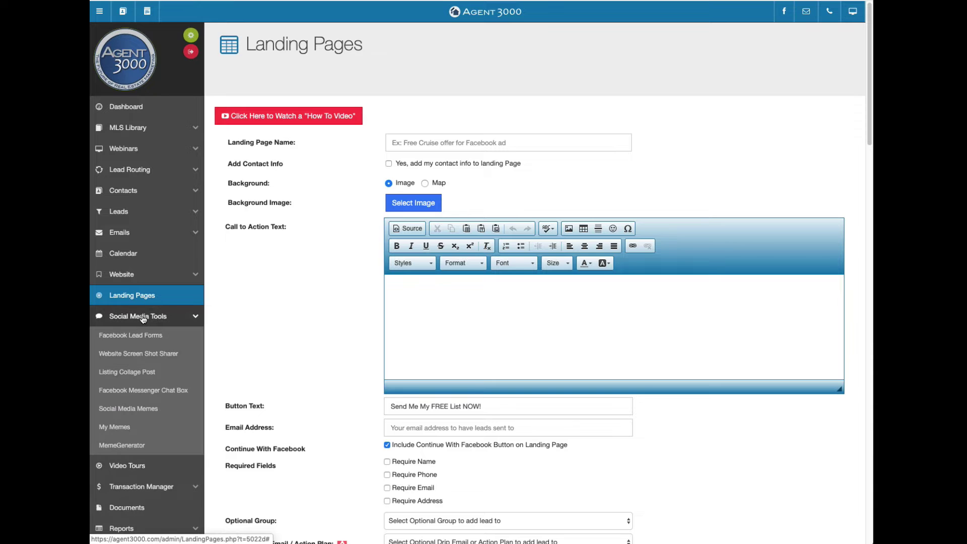
pyautogui.click(132, 355)
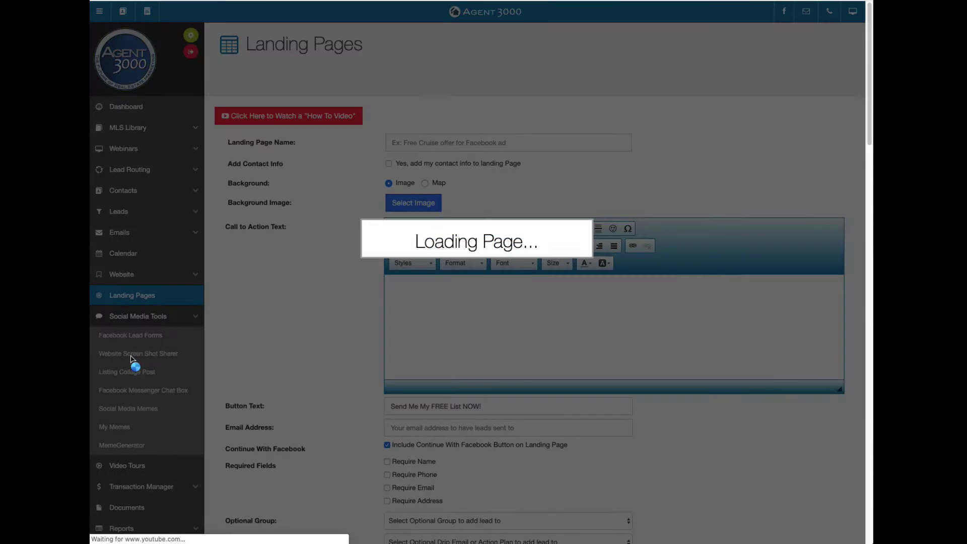
pyautogui.click(369, 169)
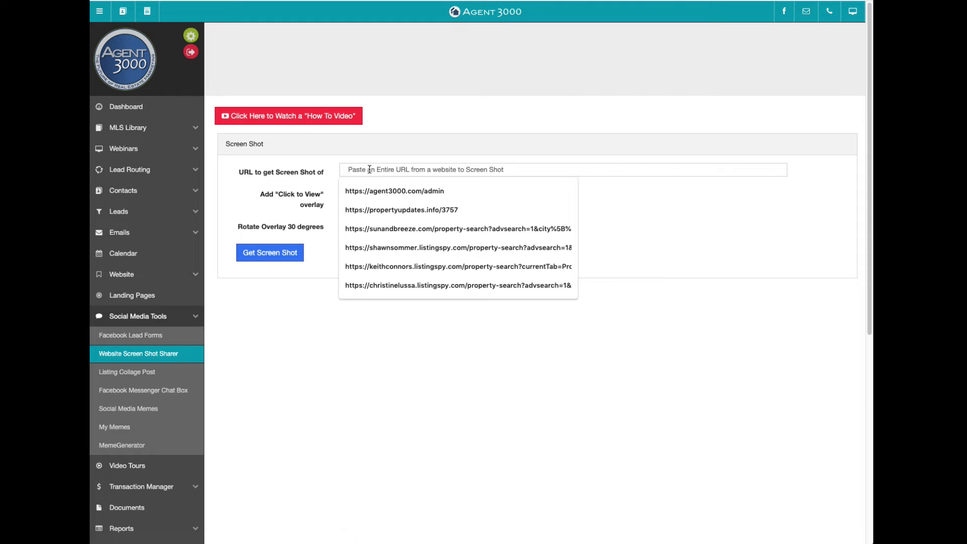
pyautogui.press('Down')
pyautogui.press('Down')
pyautogui.press('Return')
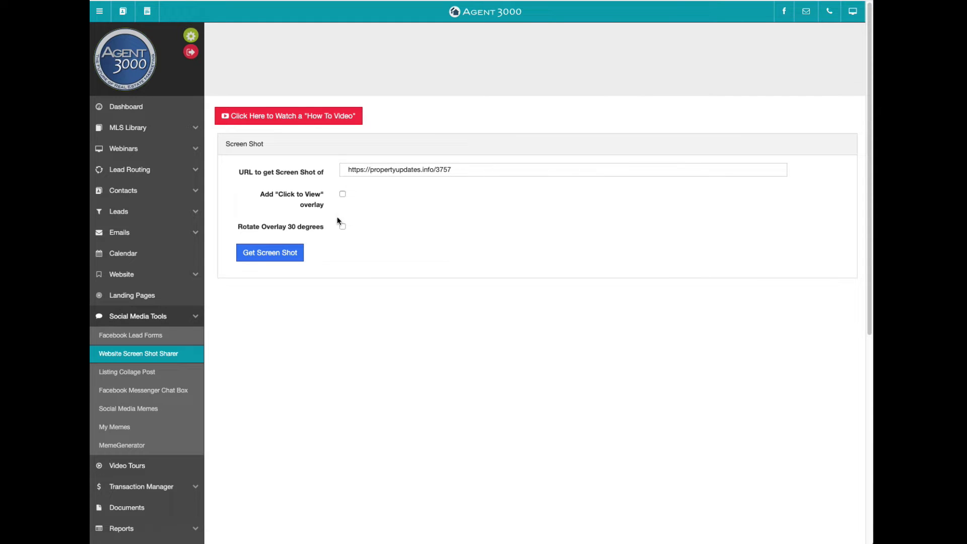
pyautogui.click(271, 253)
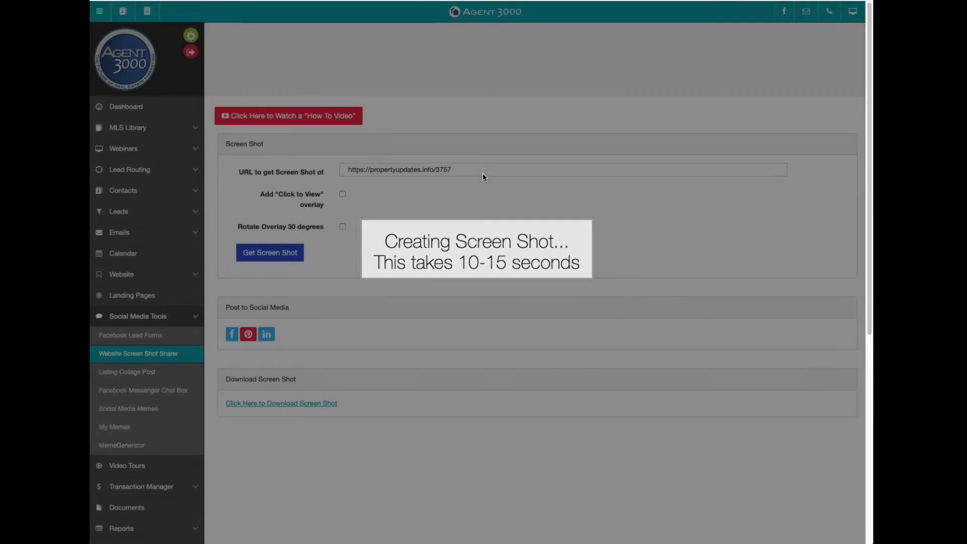
# Share the screenshot page to Facebook from Post to Social Media.
pyautogui.scroll(-5, 474, 187)
pyautogui.scroll(-2, 475, 190)
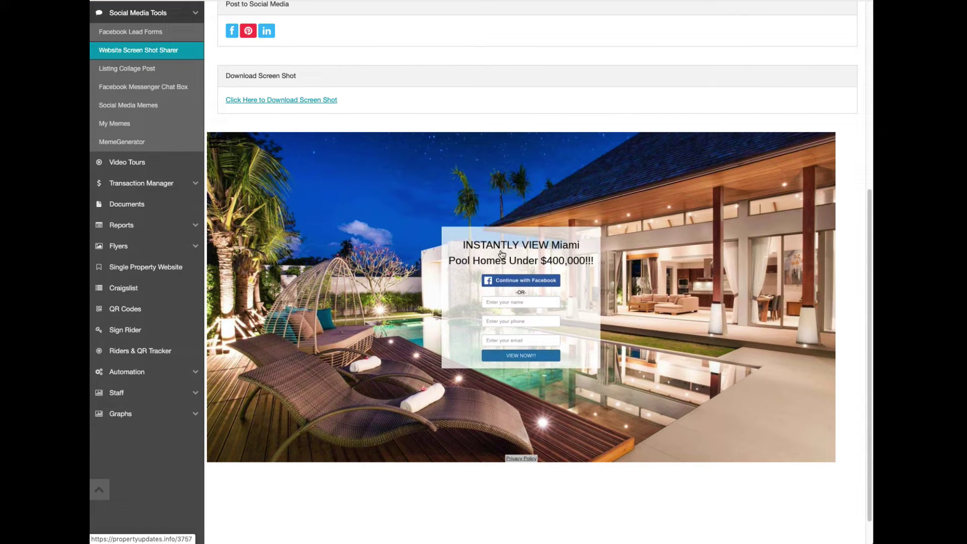
pyautogui.scroll(3, 281, 143)
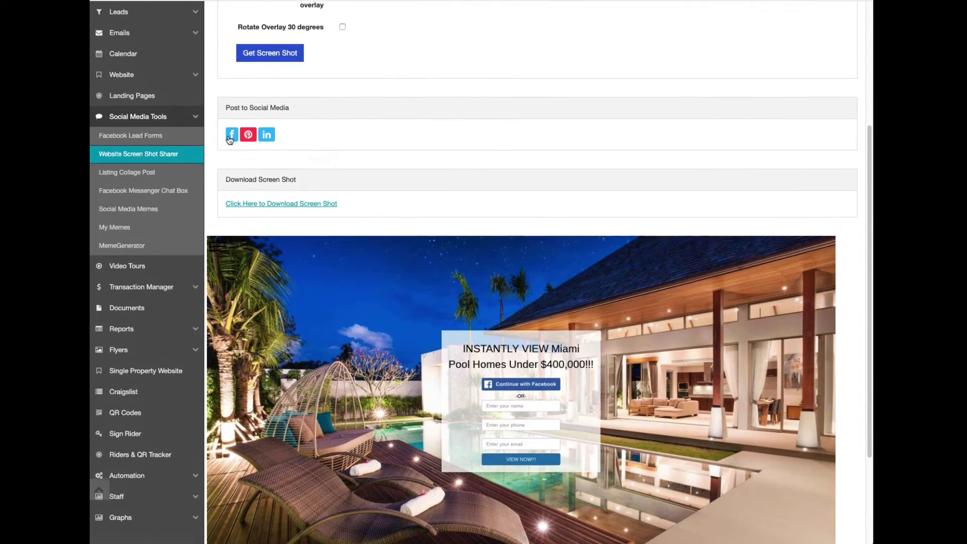
pyautogui.click(232, 135)
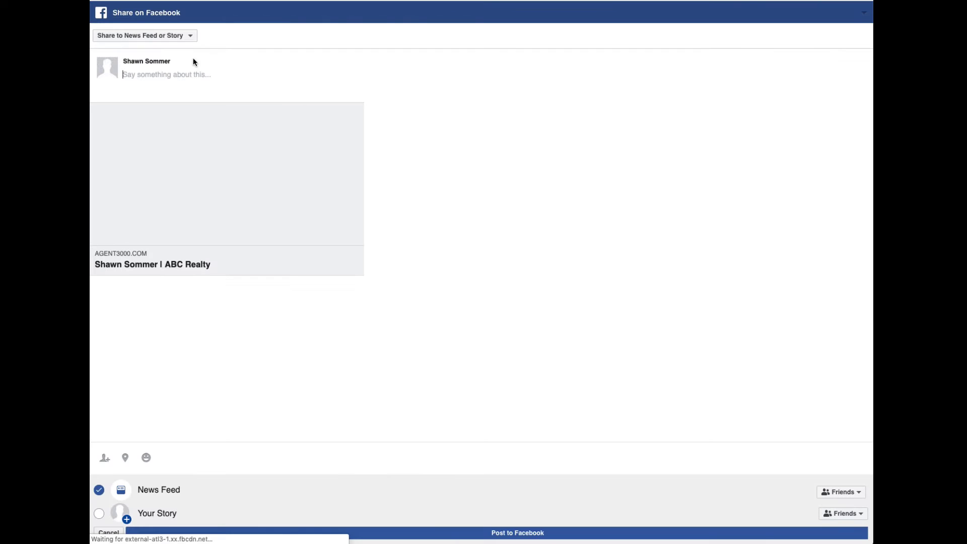
# Post the screenshot link to Agent 3000 Test Page via Share on a Page You Manage.
pyautogui.click(177, 36)
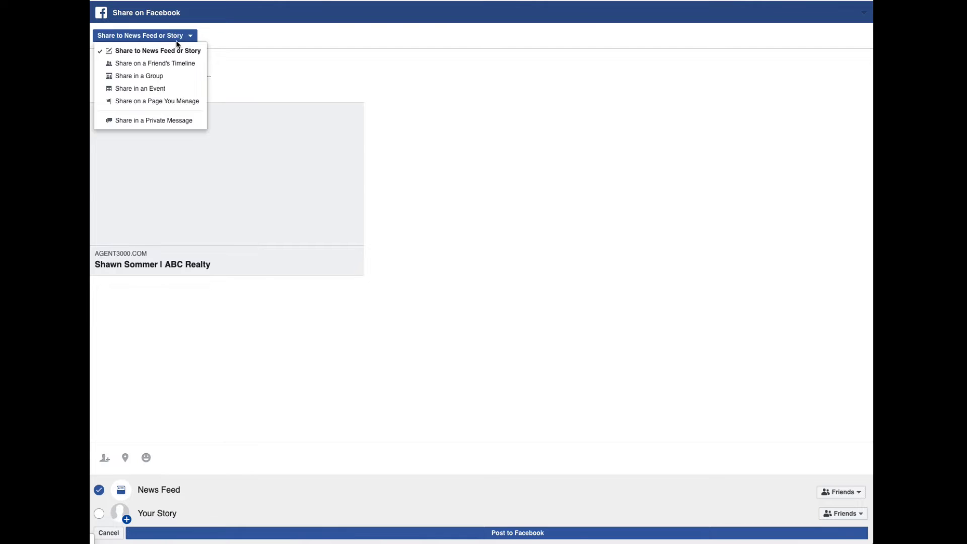
pyautogui.click(171, 101)
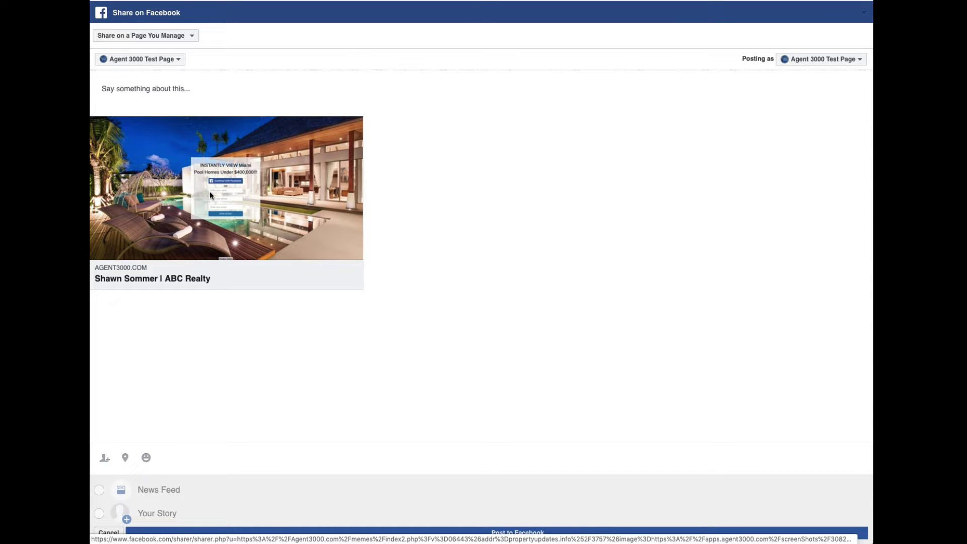
pyautogui.click(505, 533)
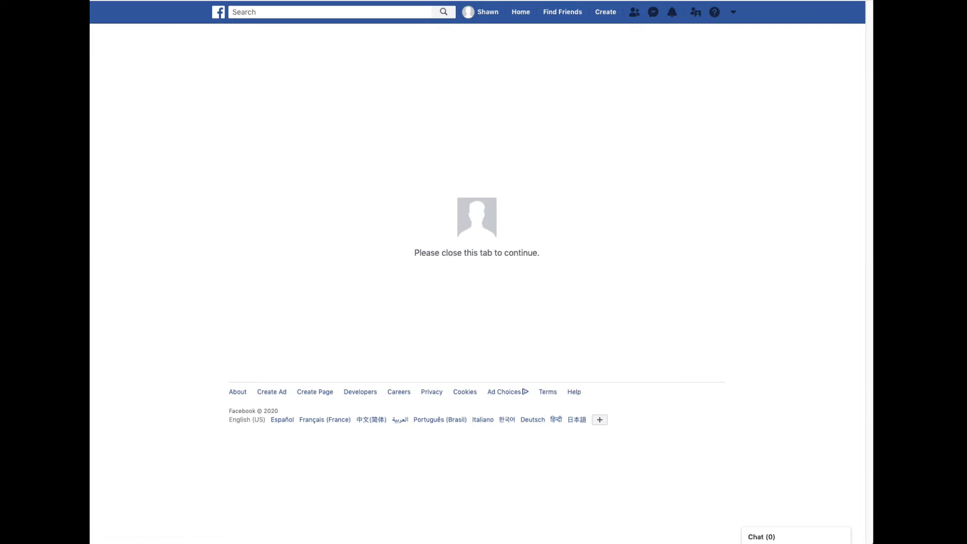
# Close the share tab and test the new agent3000.com screenshot post's link in Posts.
pyautogui.press('super+w')
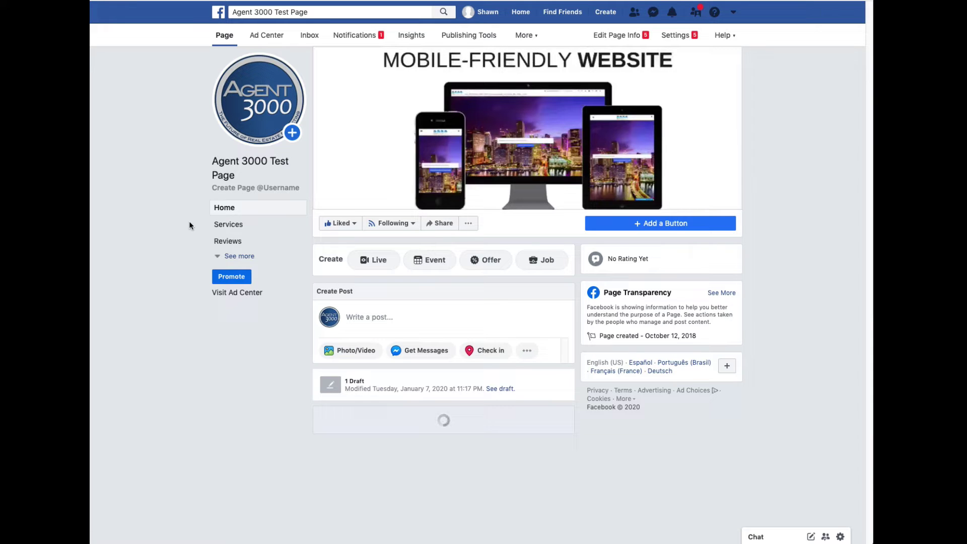
pyautogui.scroll(-4, 189, 226)
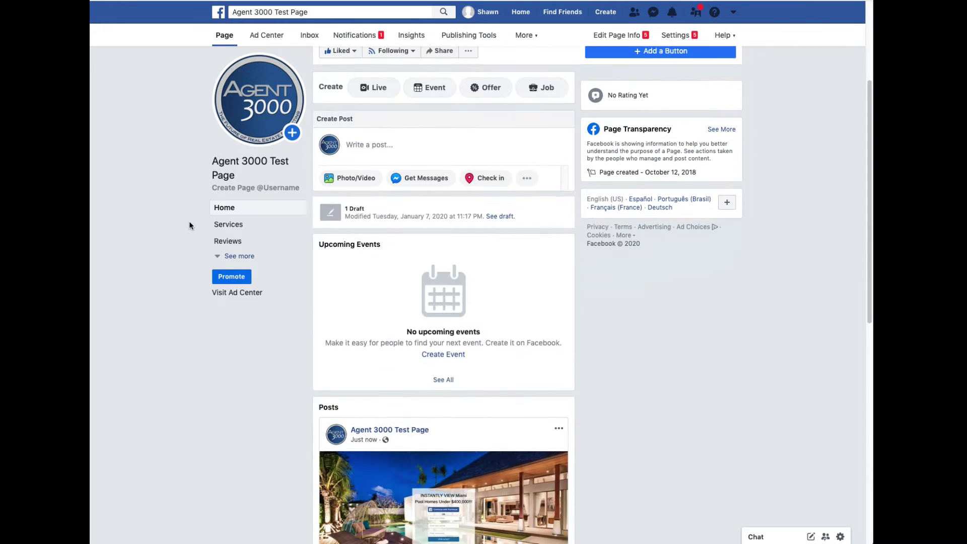
pyautogui.scroll(-9, 189, 226)
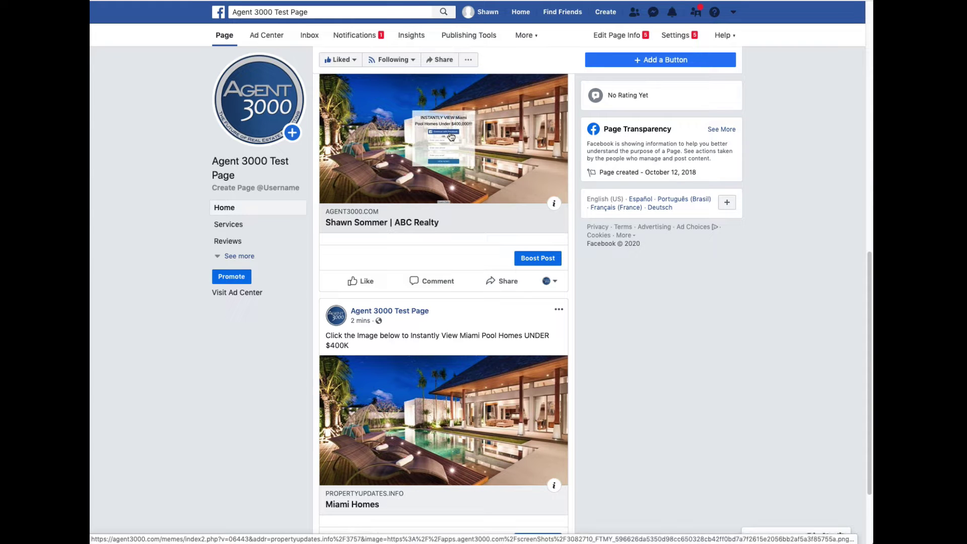
pyautogui.click(426, 138)
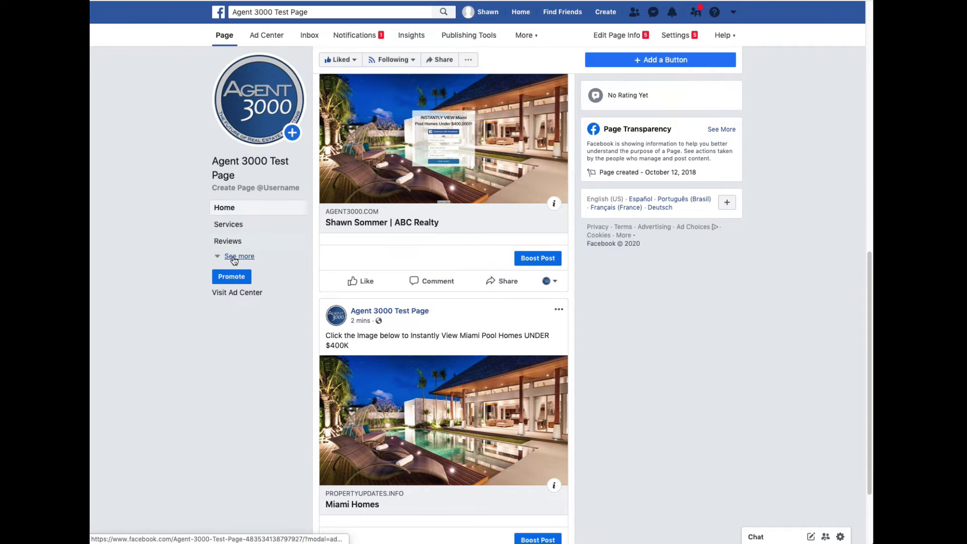
pyautogui.scroll(-1, 297, 376)
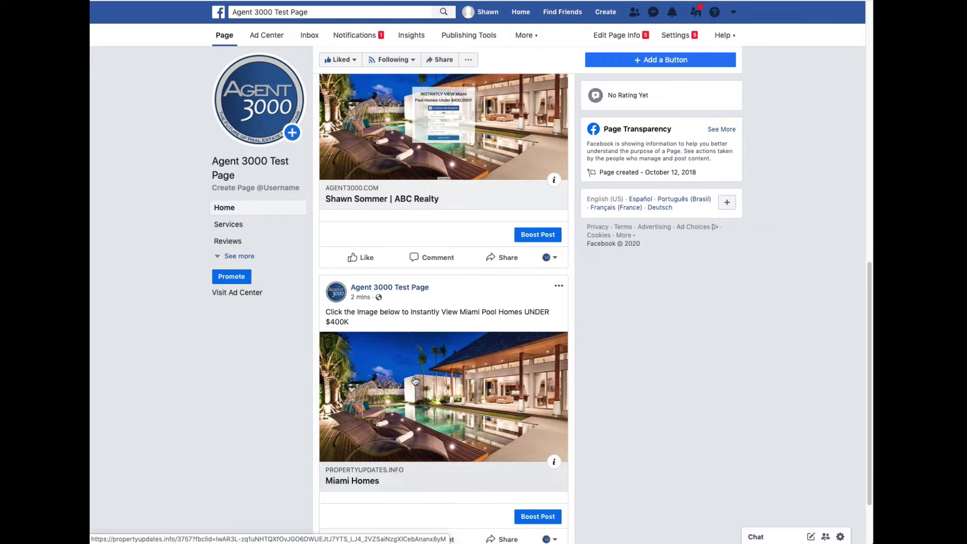
pyautogui.scroll(2, 415, 380)
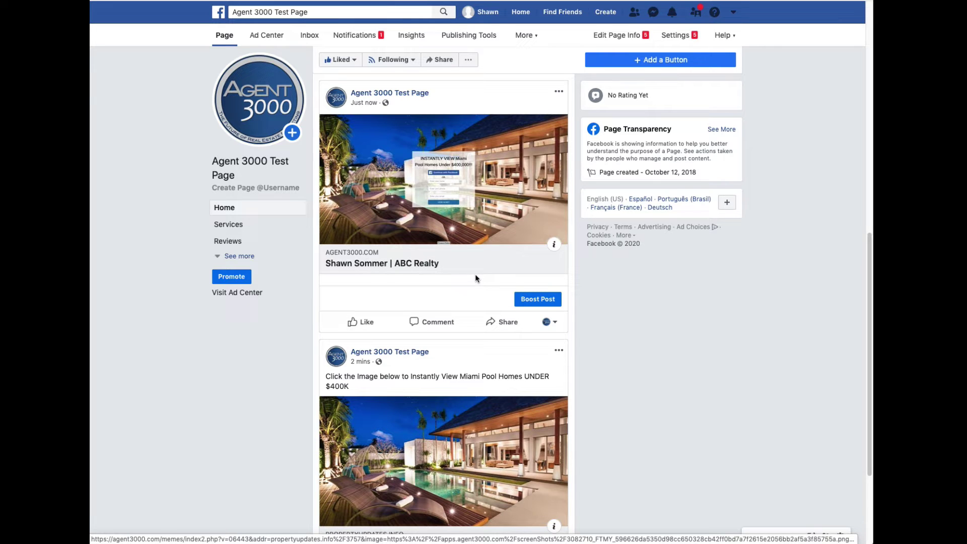
pyautogui.scroll(-2, 468, 269)
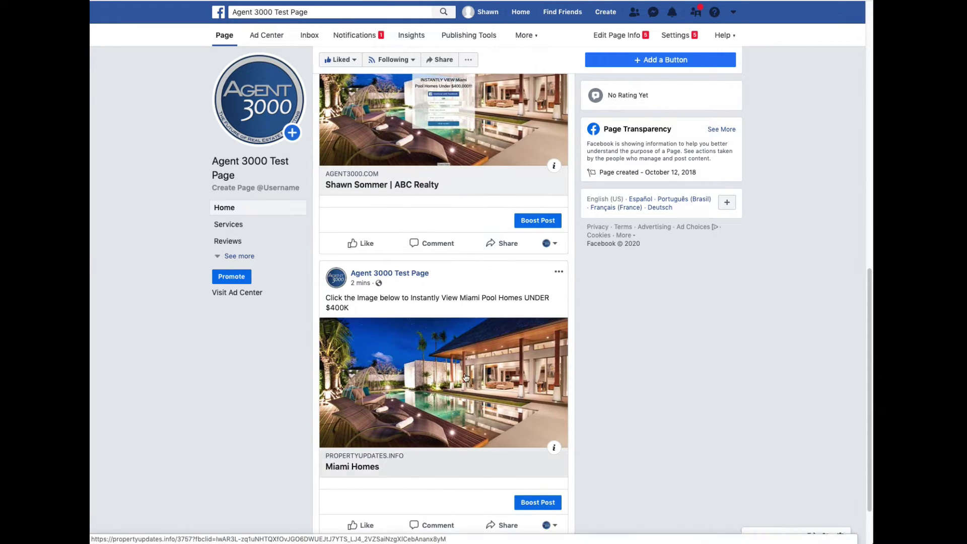
pyautogui.scroll(2, 450, 327)
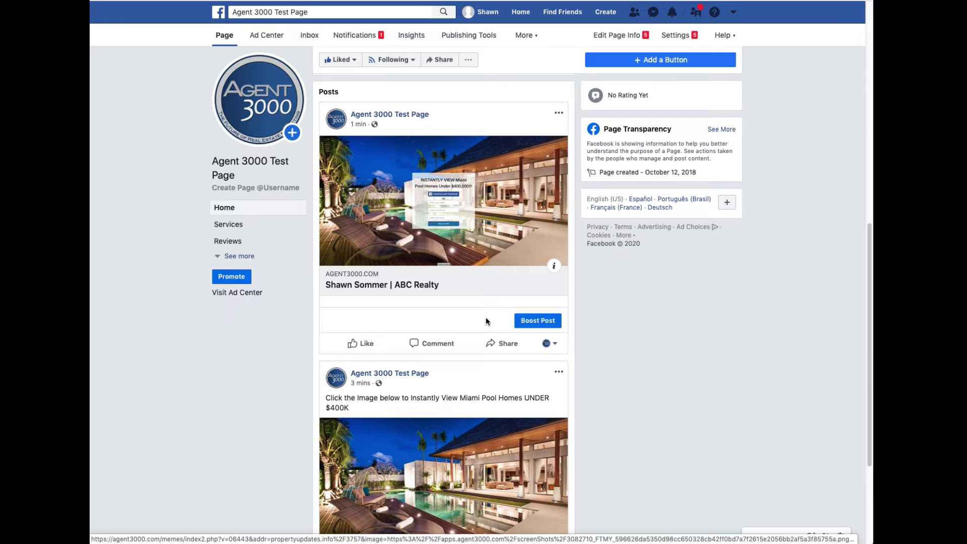
# Open Boost Post for the screenshot post, set to Send people to your website.
pyautogui.click(533, 325)
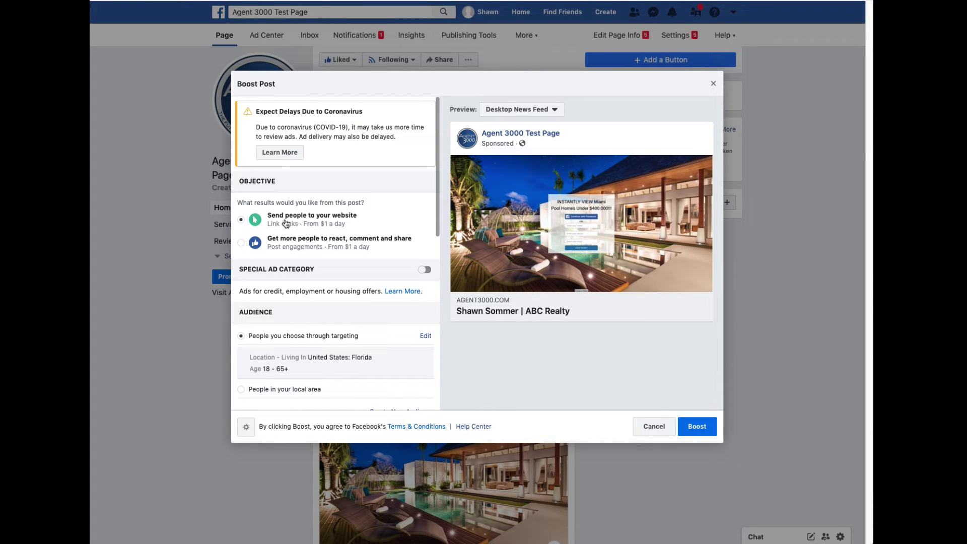
pyautogui.scroll(-1, 312, 240)
pyautogui.scroll(-5, 312, 239)
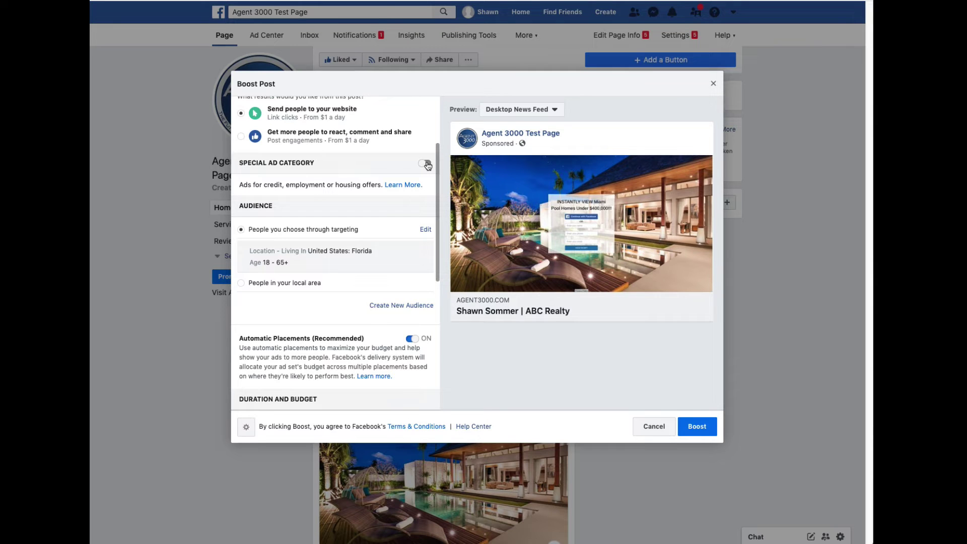
# Turn on Special Ad Category with Housing selected, then review the adjusted audience.
pyautogui.click(426, 163)
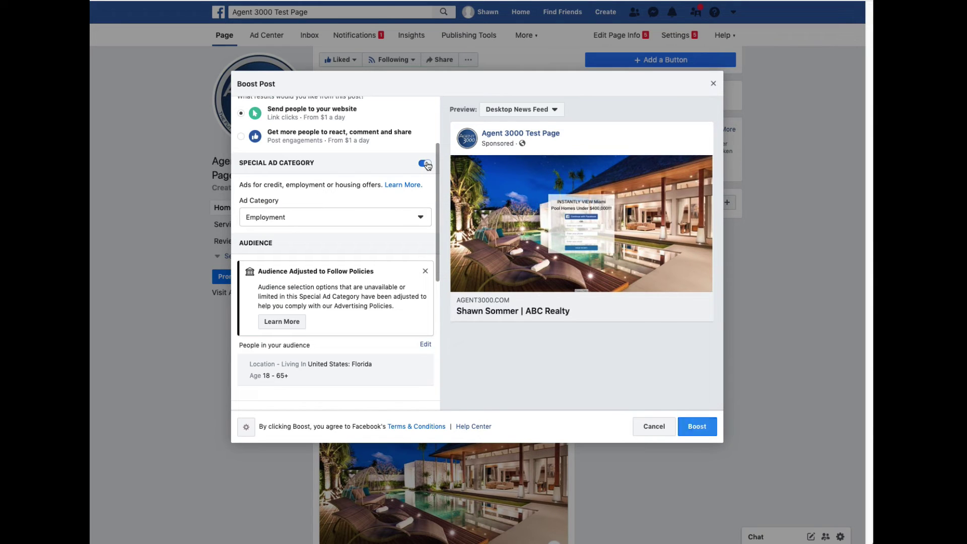
pyautogui.click(334, 217)
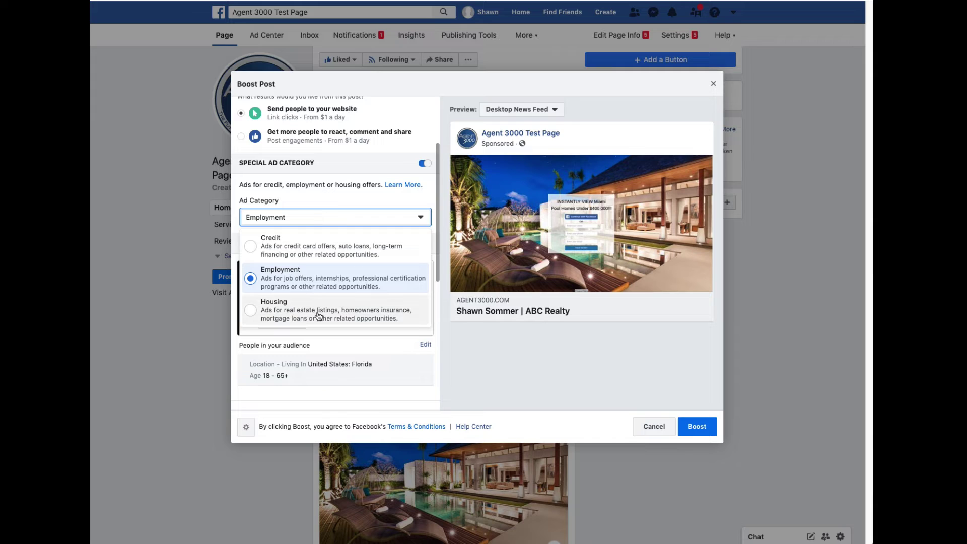
pyautogui.click(319, 312)
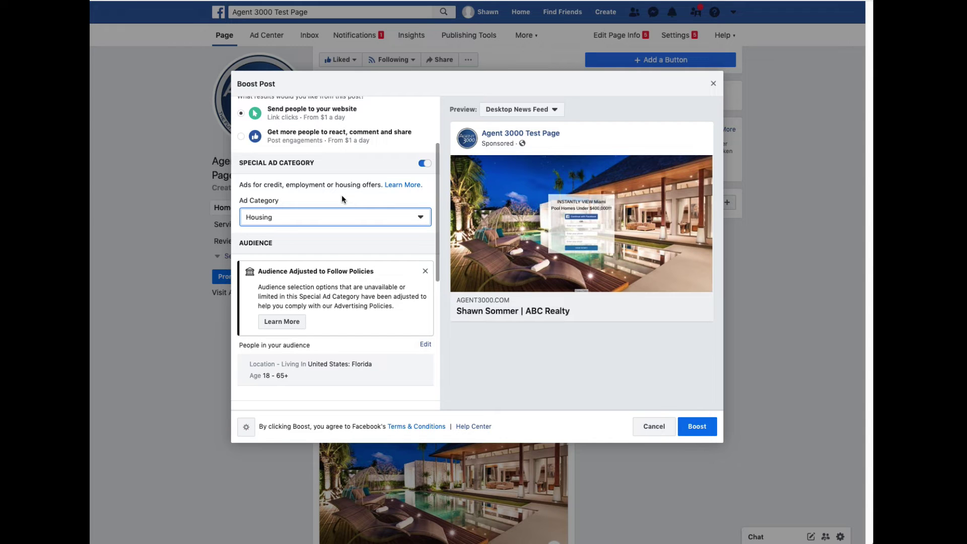
pyautogui.scroll(-1, 350, 255)
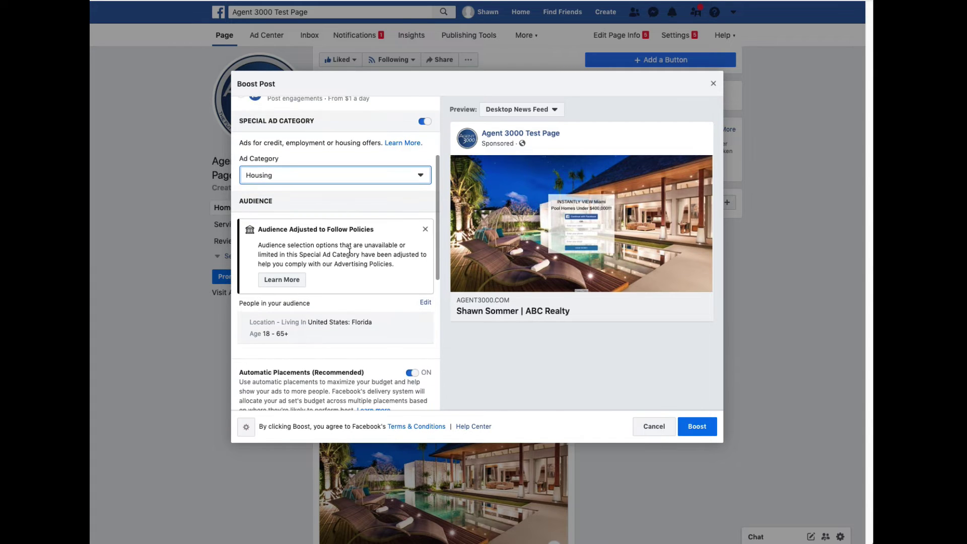
pyautogui.scroll(-1, 349, 252)
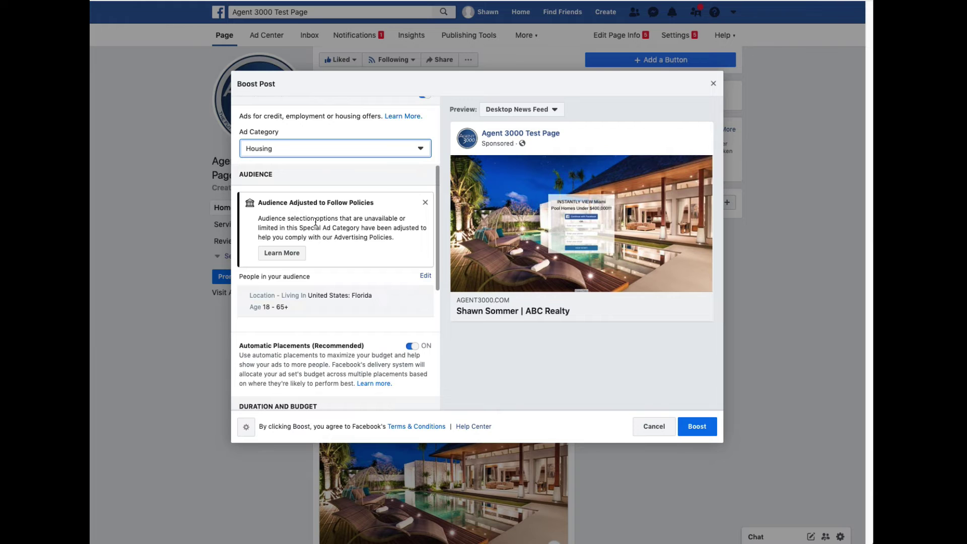
pyautogui.scroll(-1, 350, 260)
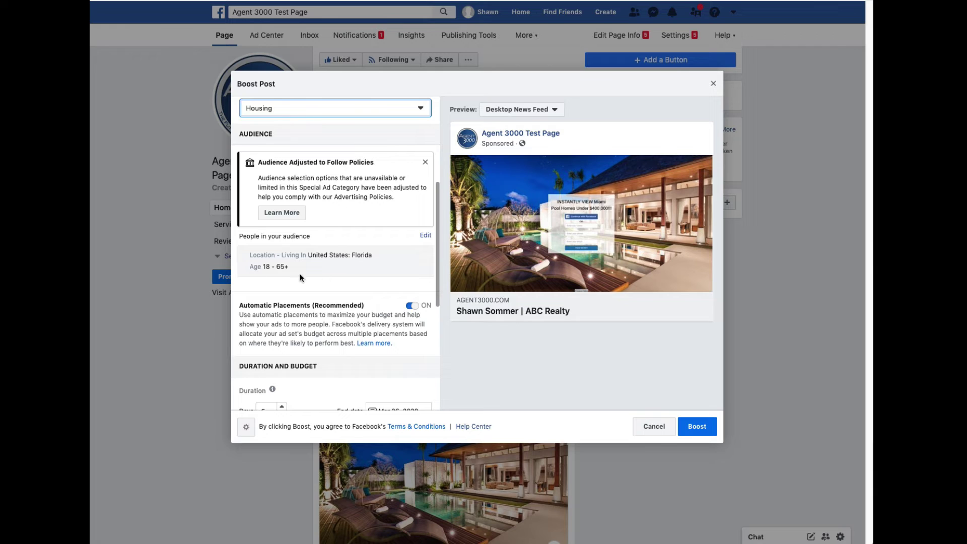
# In Edit Audience, replace the Florida location with Miami, Florida.
pyautogui.click(426, 235)
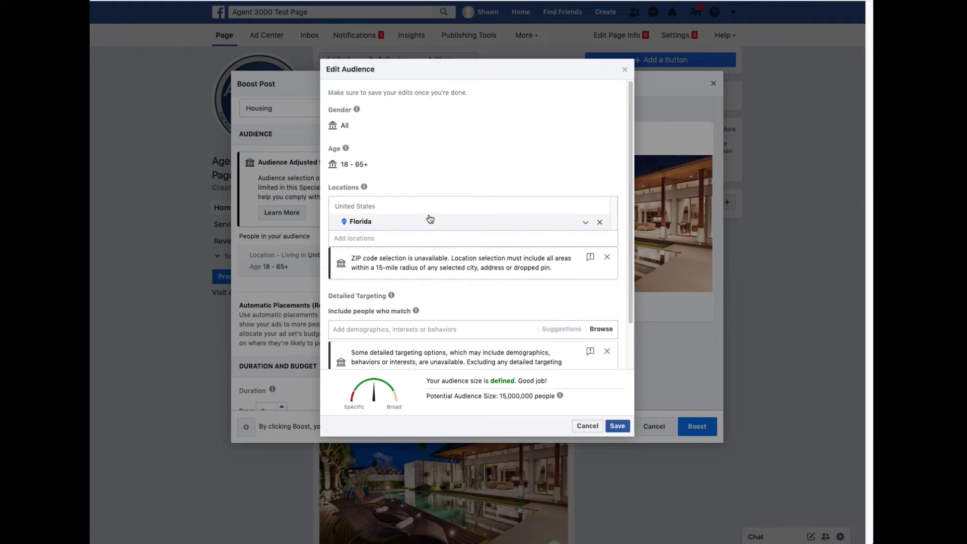
pyautogui.moveTo(369, 164)
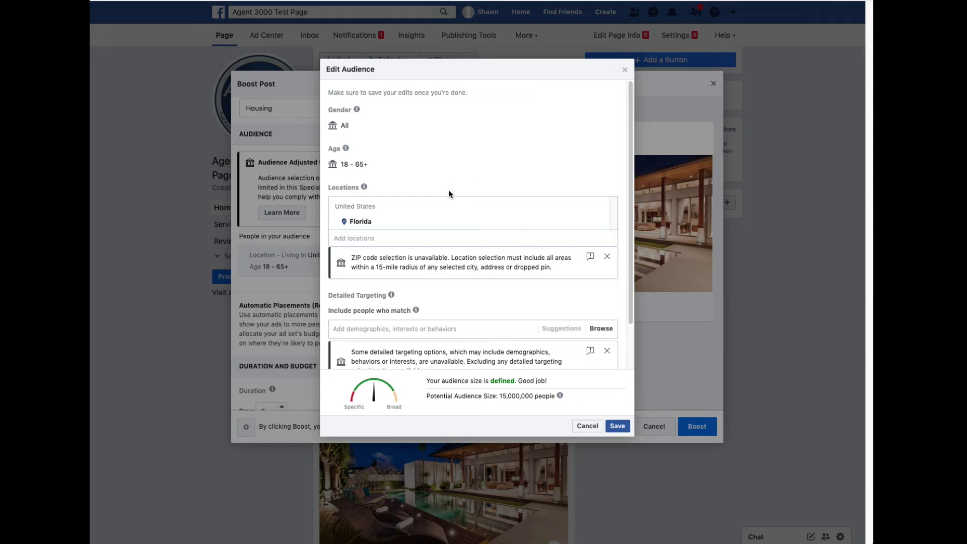
pyautogui.moveTo(377, 221)
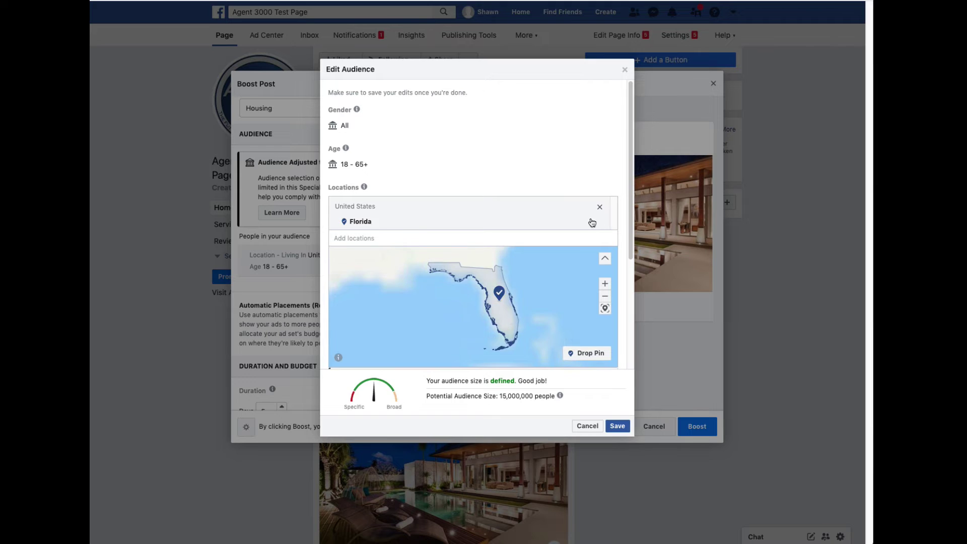
pyautogui.click(600, 222)
pyautogui.click(504, 245)
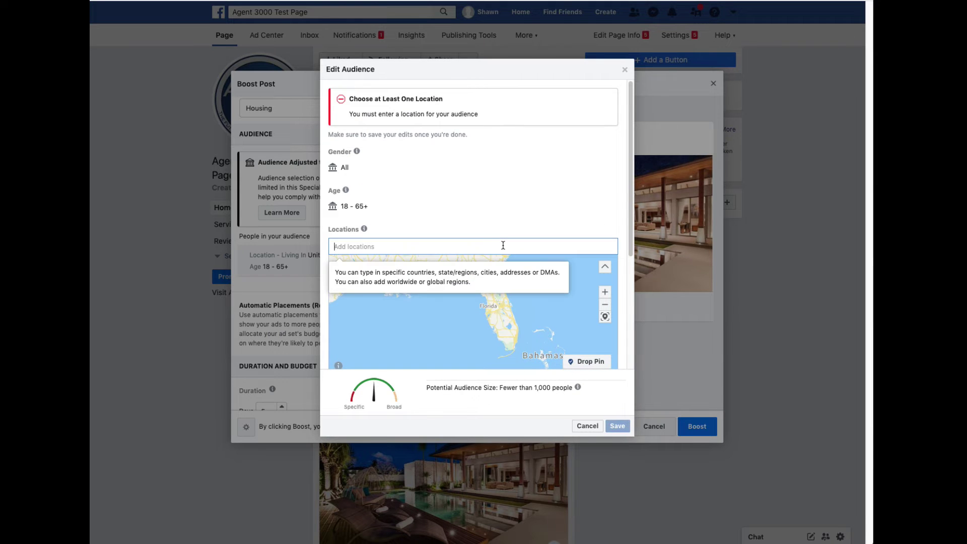
pyautogui.write('miami')
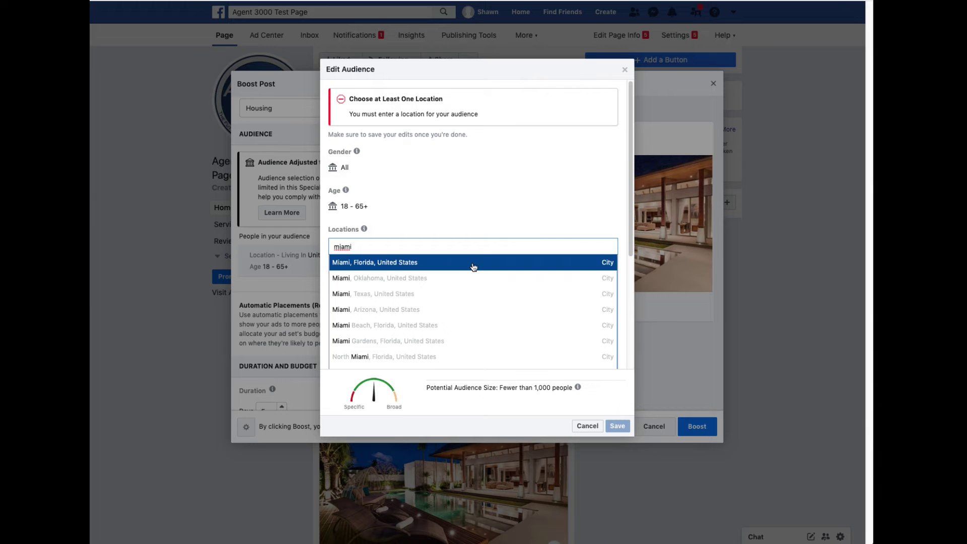
pyautogui.click(473, 263)
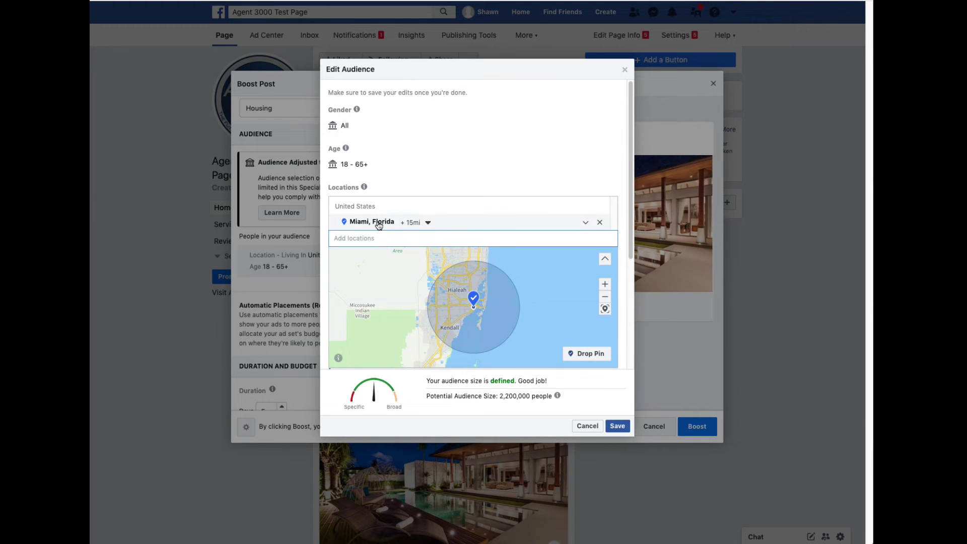
# Set the Miami location radius to 19 mi, reaching about 2,500,000 people.
pyautogui.click(429, 225)
pyautogui.click(433, 269)
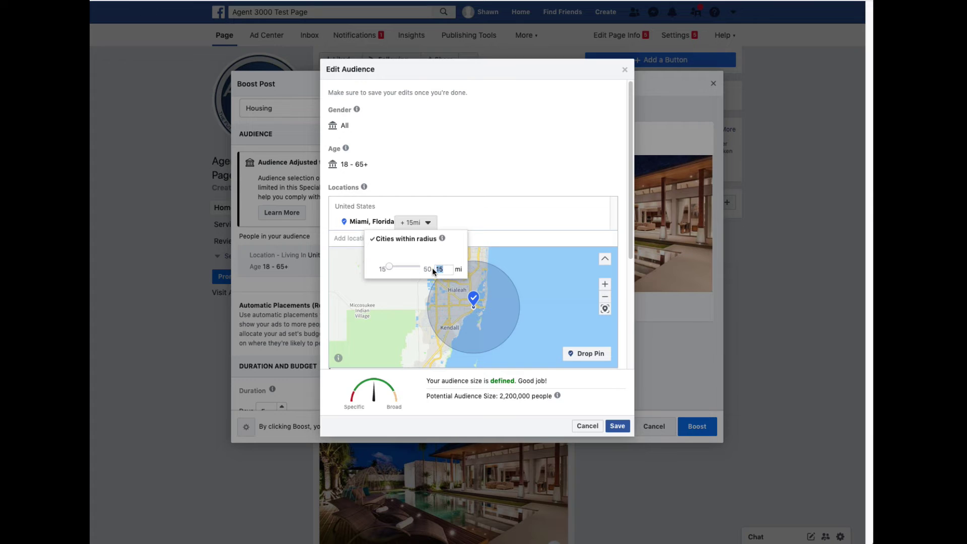
pyautogui.write('20')
pyautogui.moveTo(402, 269); pyautogui.dragTo(393, 268)
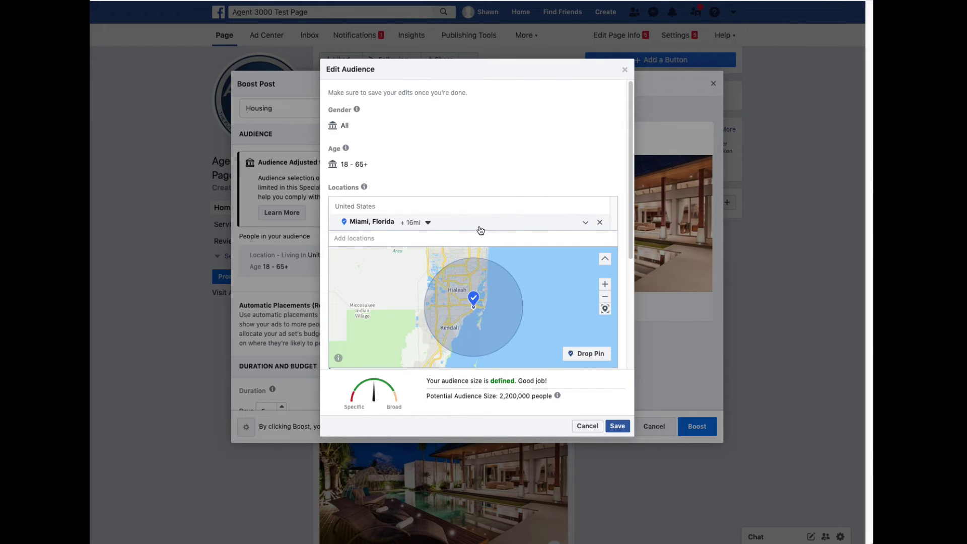
pyautogui.click(426, 224)
pyautogui.moveTo(391, 268); pyautogui.dragTo(396, 268)
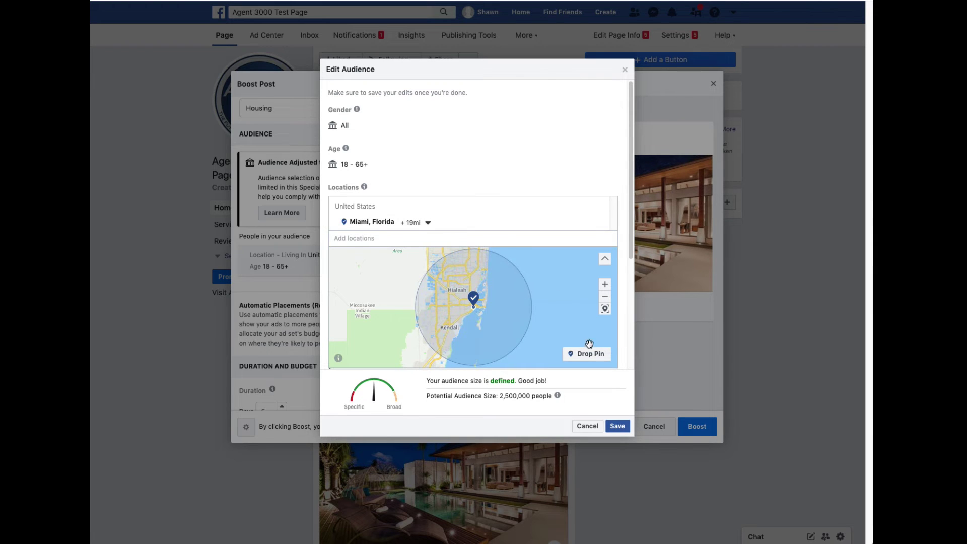
pyautogui.scroll(-5, 536, 346)
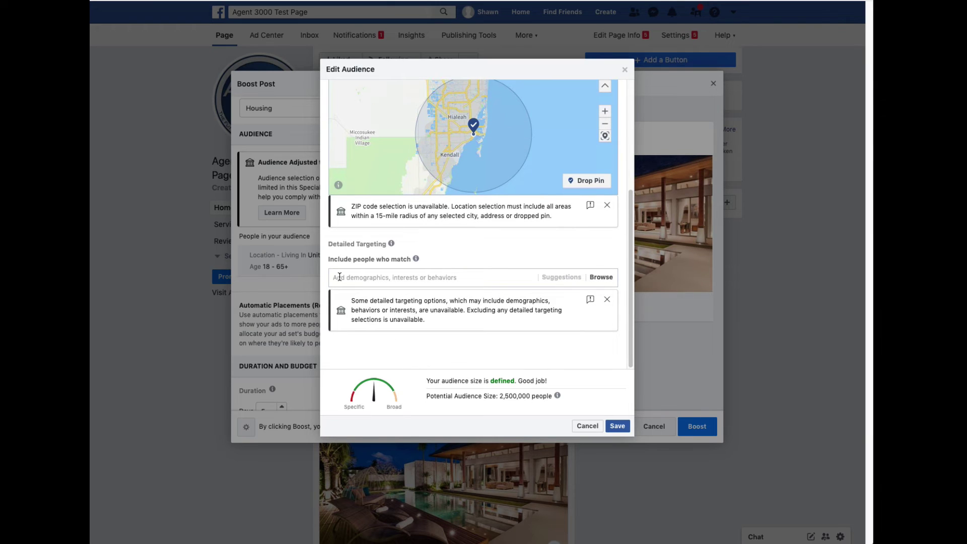
pyautogui.click(391, 279)
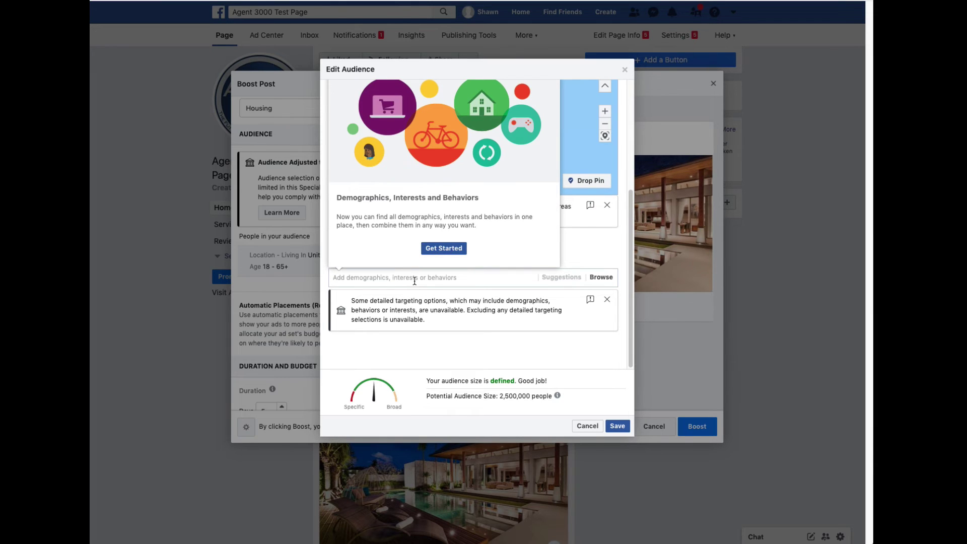
pyautogui.write('pool')
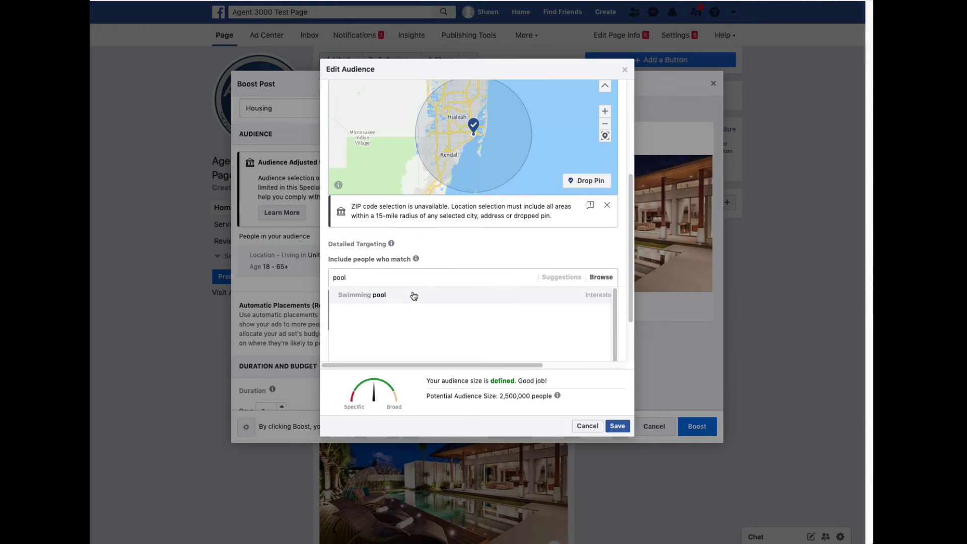
pyautogui.click(409, 294)
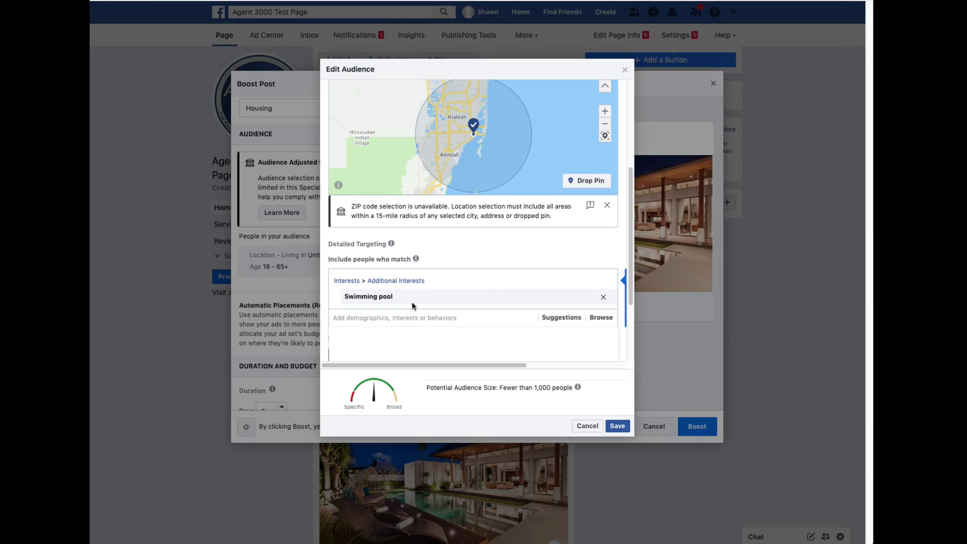
pyautogui.moveTo(410, 297)
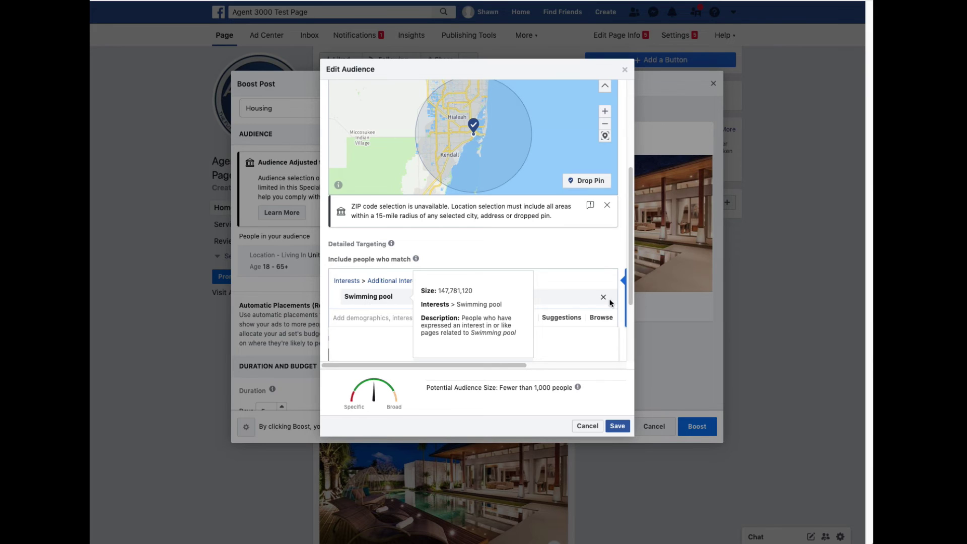
pyautogui.scroll(-2, 599, 345)
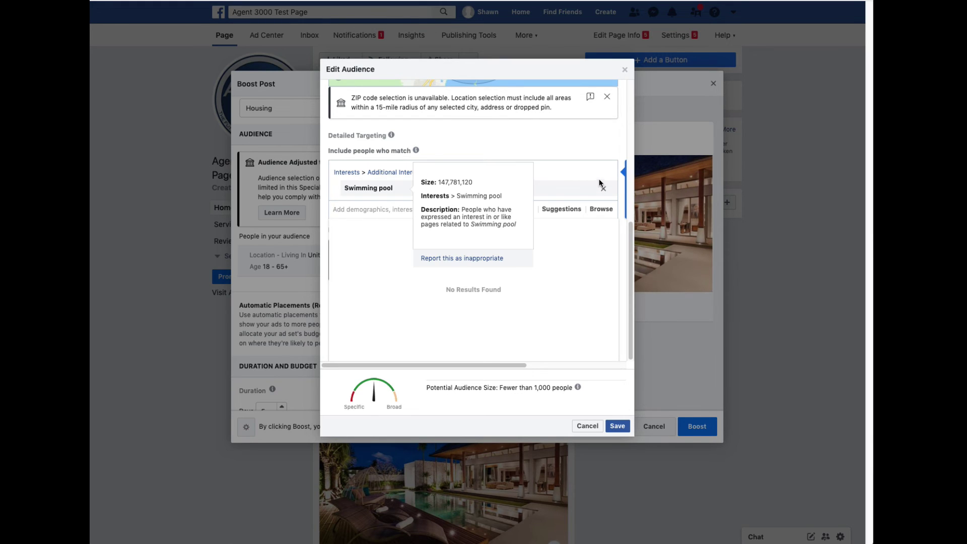
pyautogui.click(605, 189)
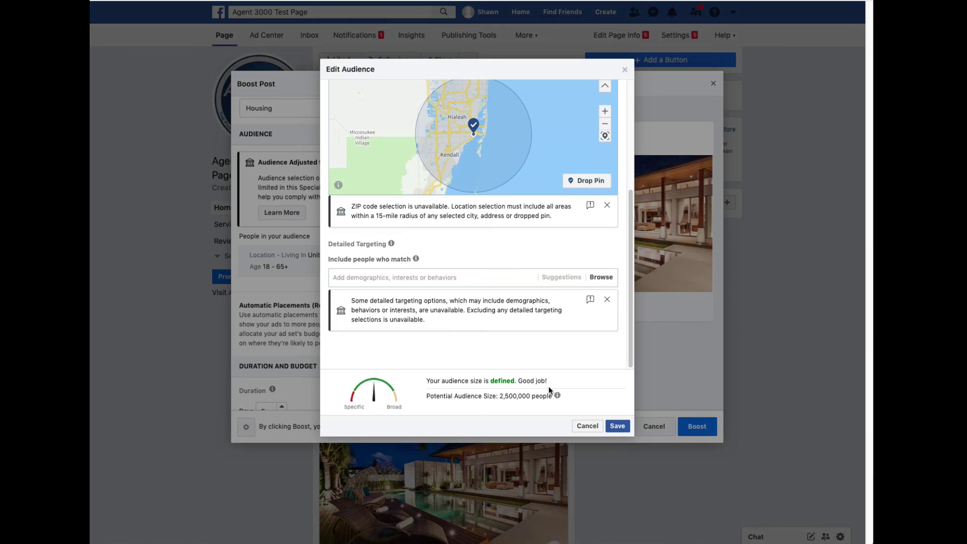
# Save the edited Miami +19 mi audience for the boosted post.
pyautogui.click(617, 426)
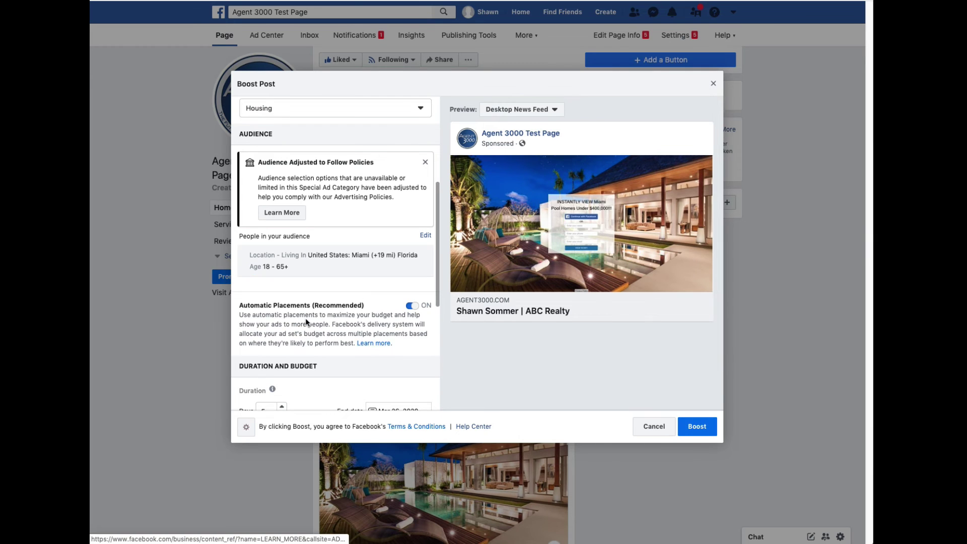
pyautogui.scroll(-1, 307, 321)
pyautogui.scroll(-3, 307, 321)
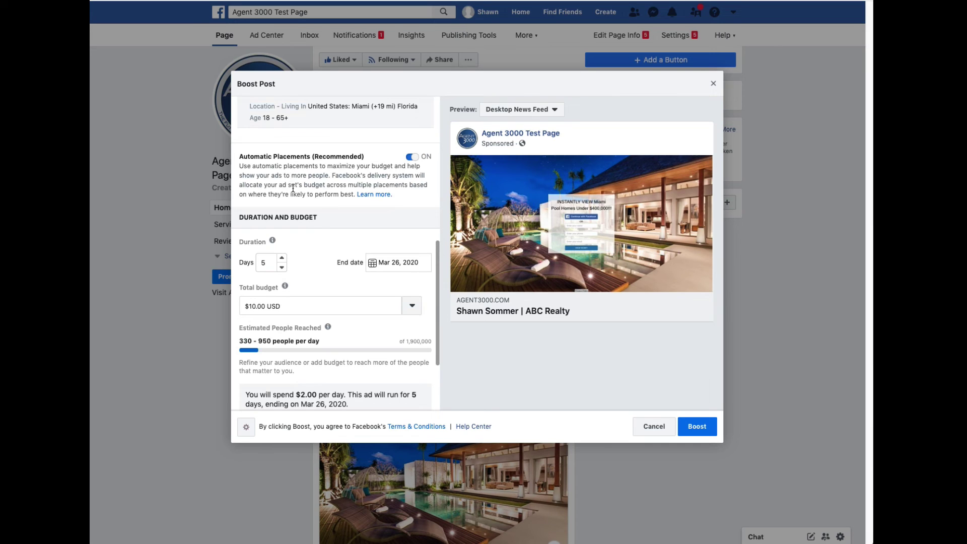
# Read the Learn more help article about Automatic Placements.
pyautogui.click(372, 196)
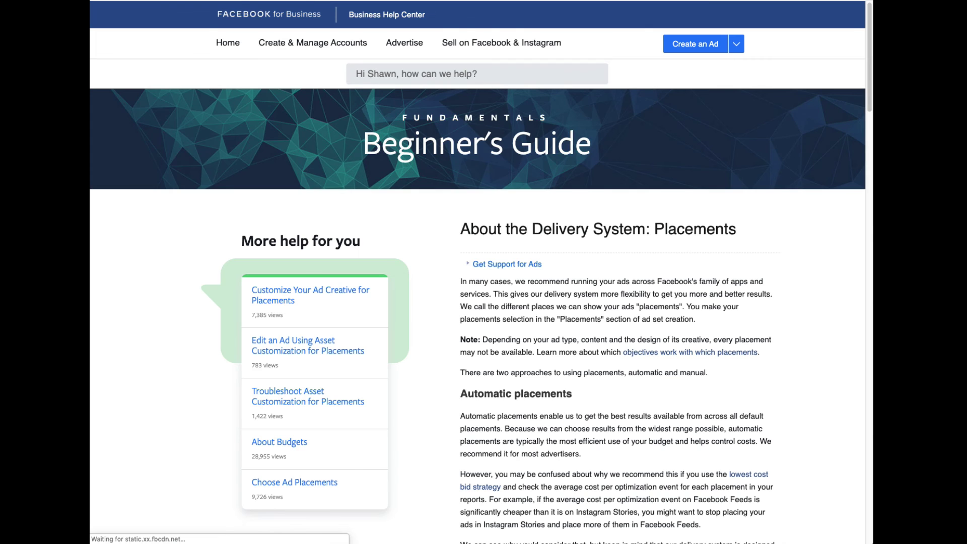
pyautogui.scroll(-18, 528, 237)
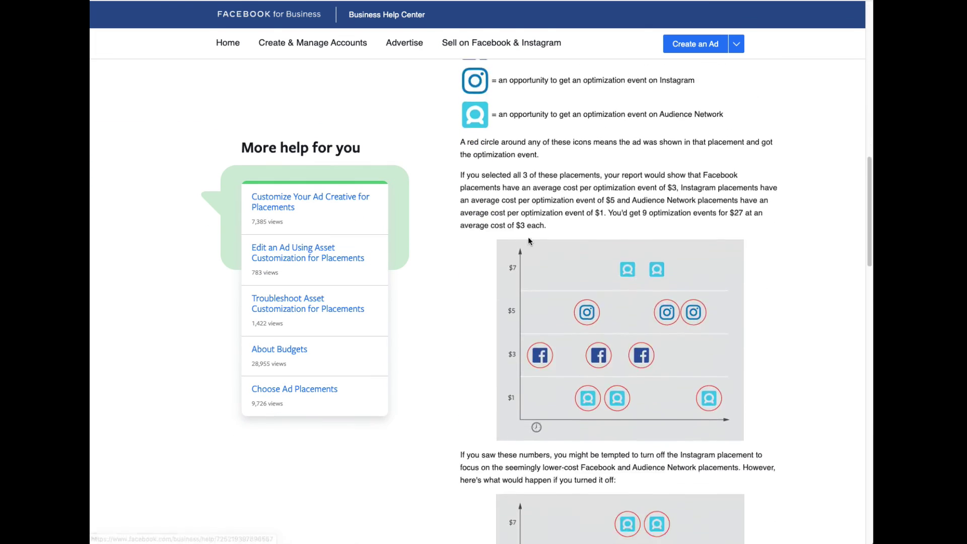
pyautogui.scroll(-5, 528, 237)
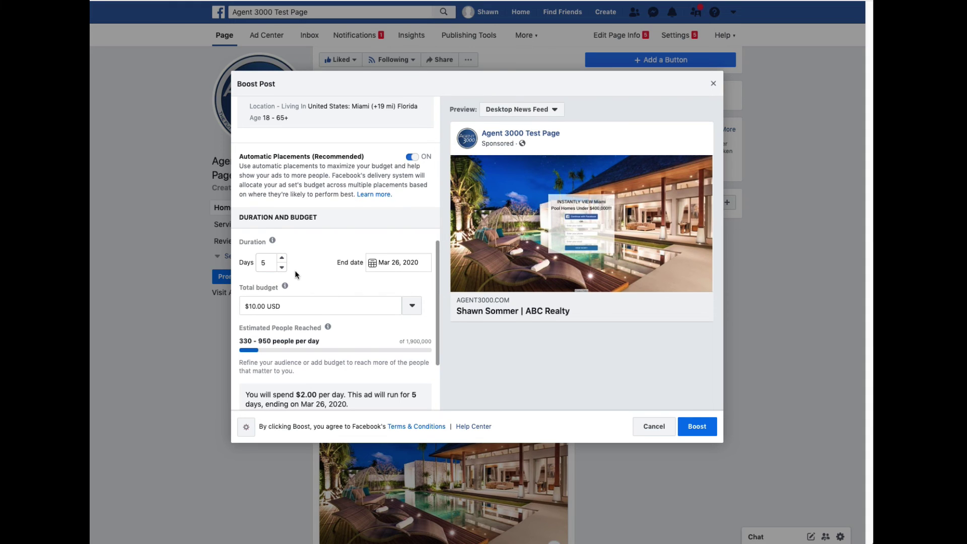
pyautogui.scroll(-3, 311, 272)
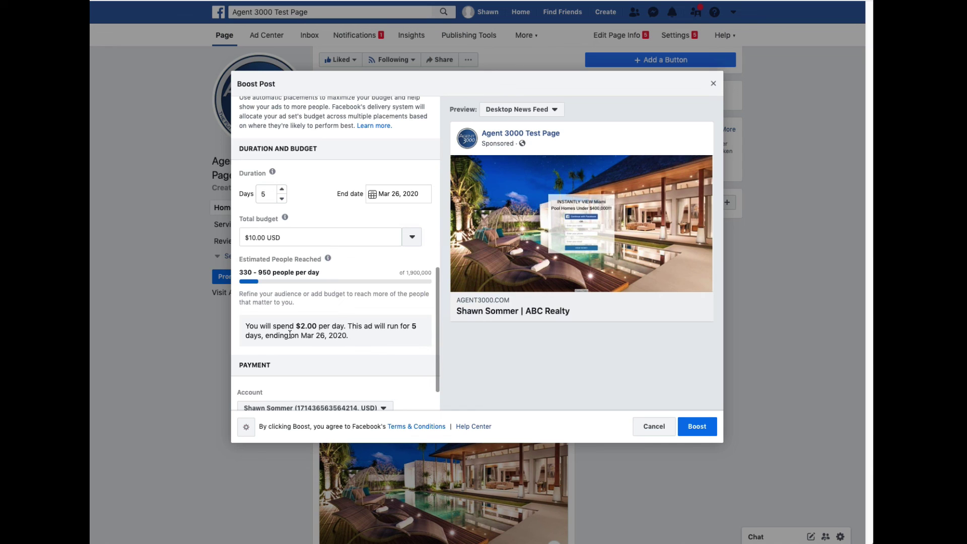
pyautogui.scroll(-2, 306, 322)
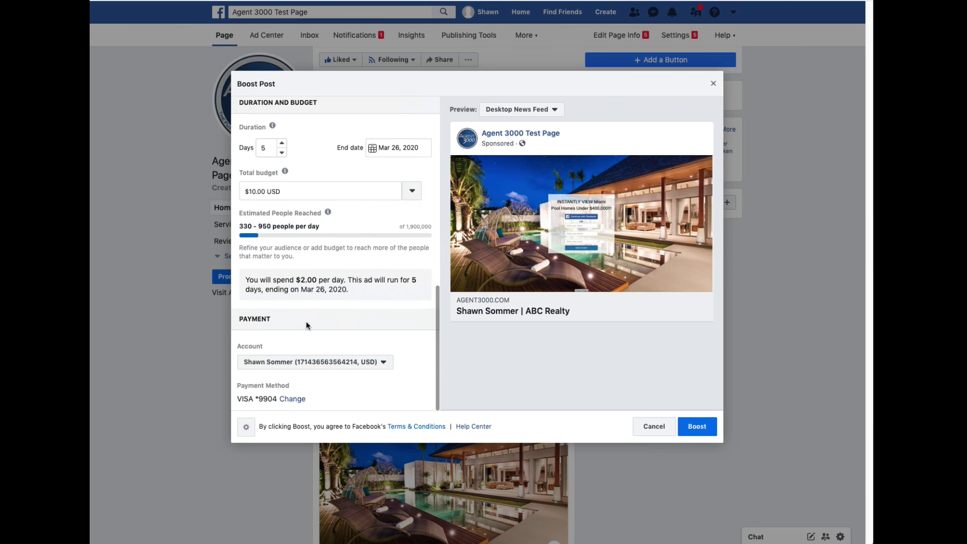